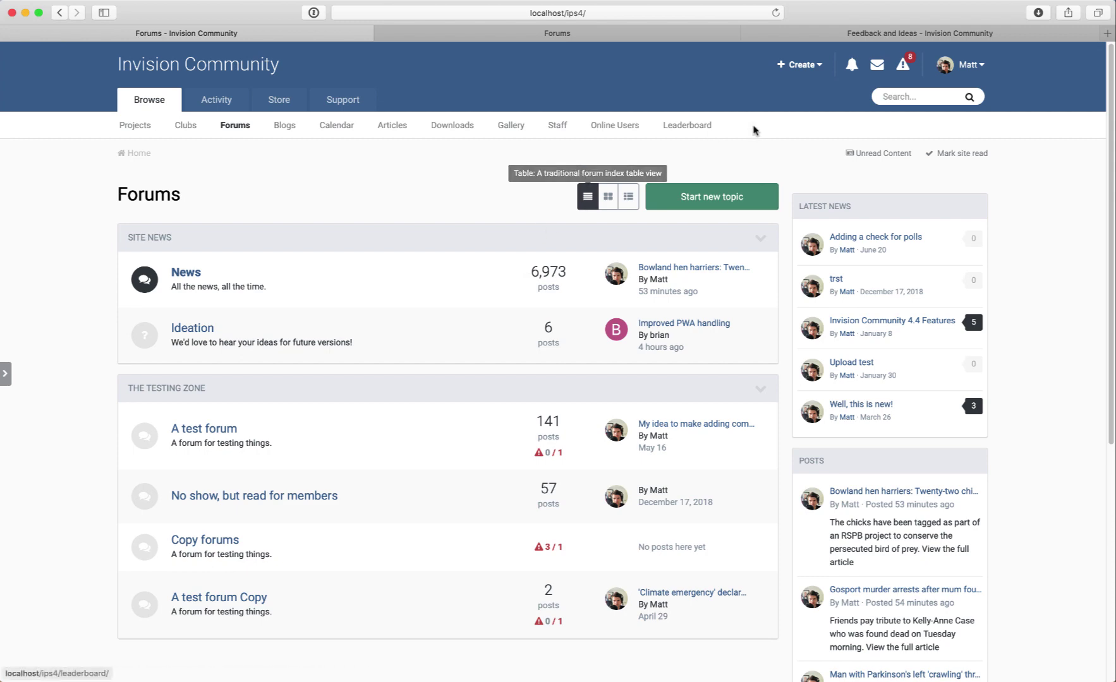
- Browse the Feedback and Ideas forum's topics, then return to the local 'Forums - Invision Community' tab
left_click(866, 33)
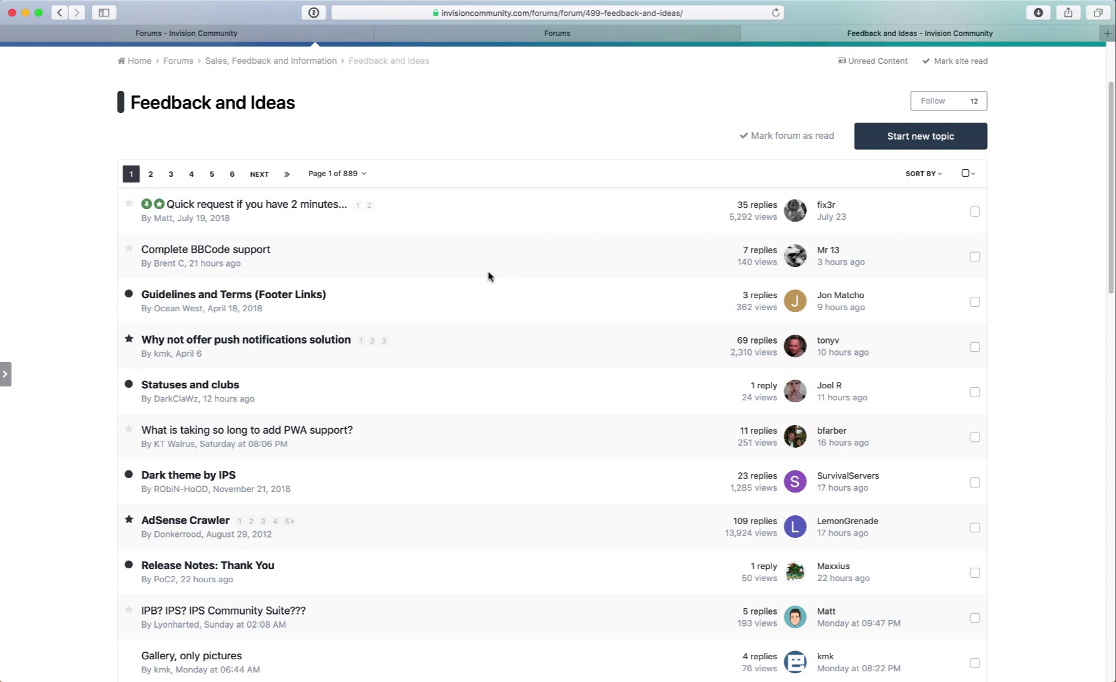
scroll(475, 281, "down", 10)
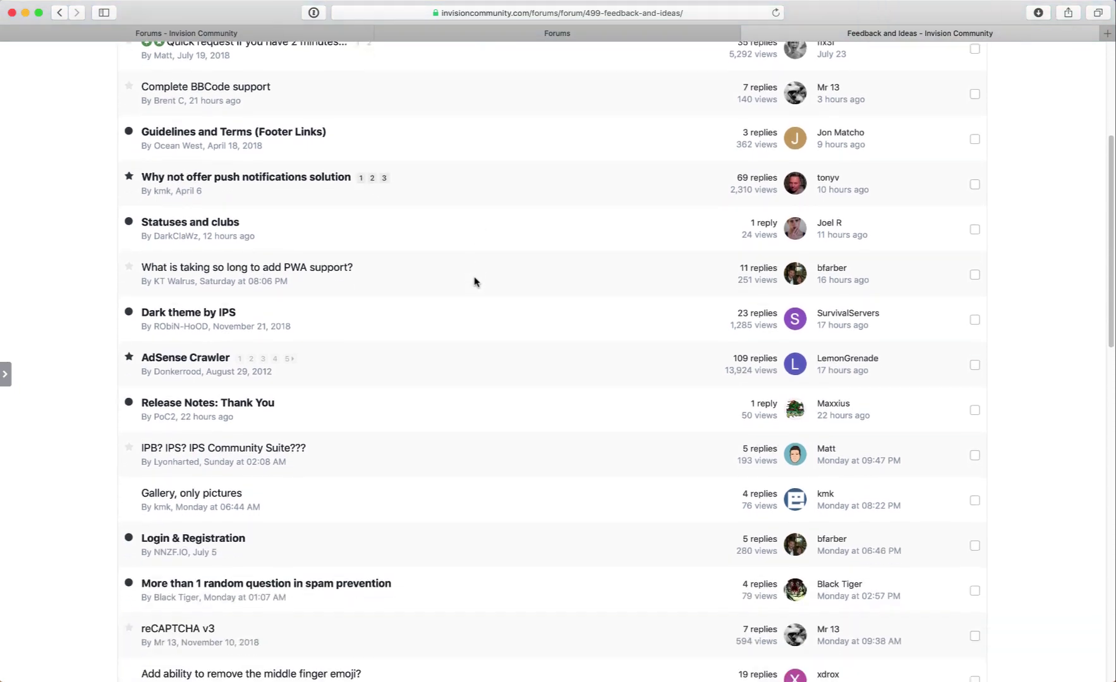
scroll(475, 281, "down", 11)
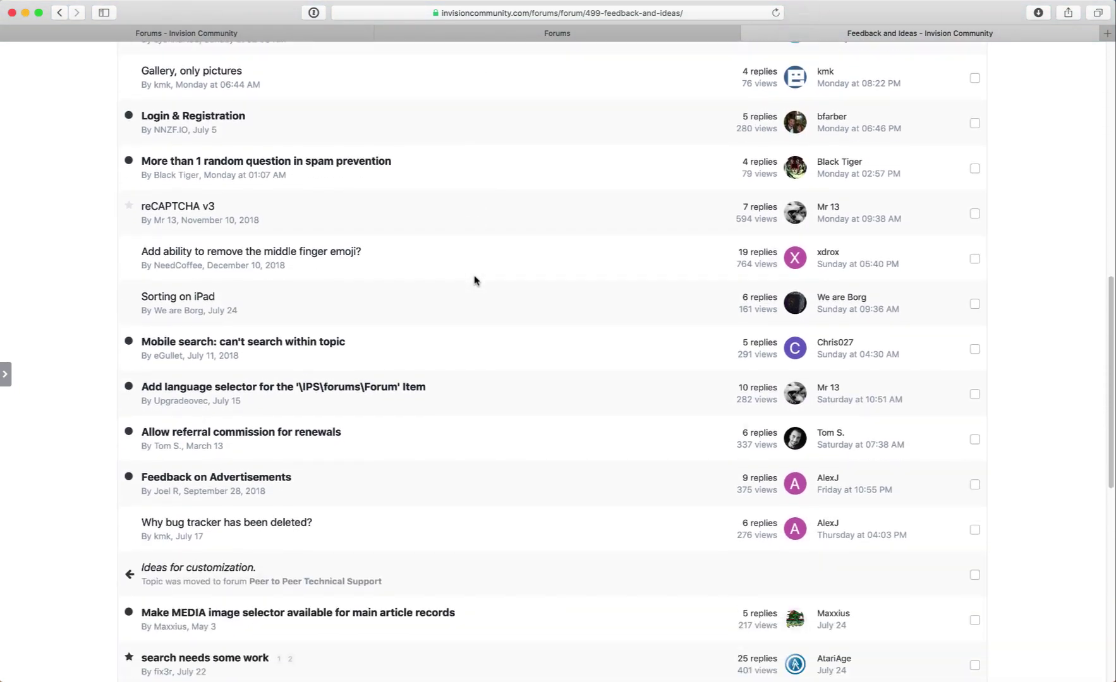
scroll(475, 281, "up", 17)
scroll(475, 281, "up", 5)
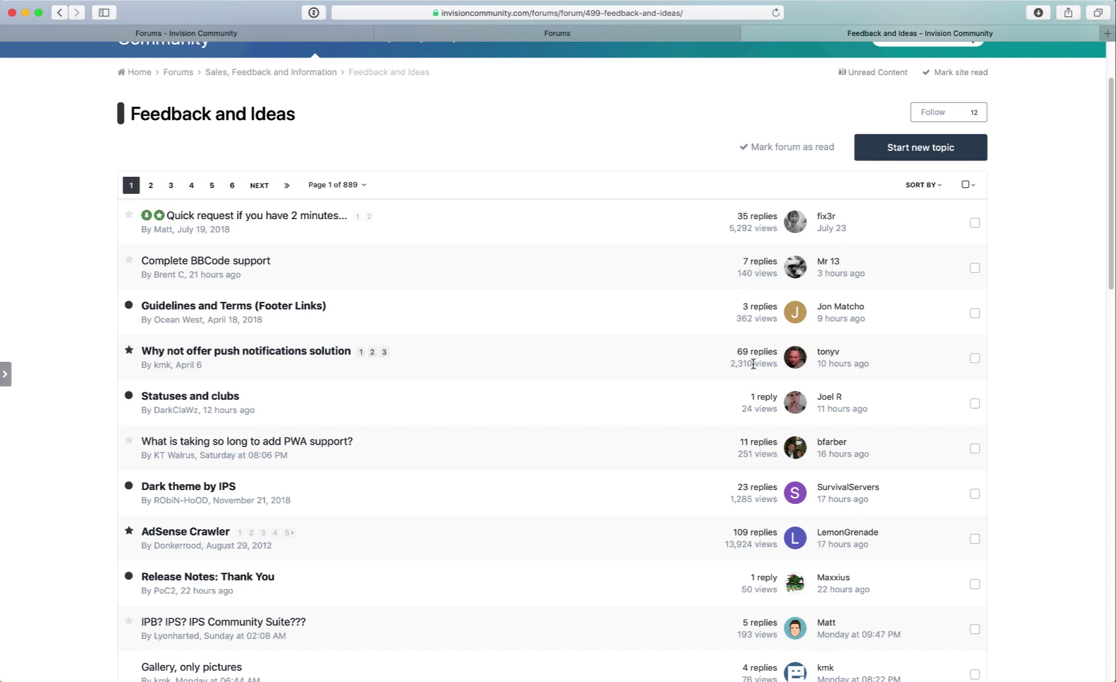
scroll(758, 392, "down", 3)
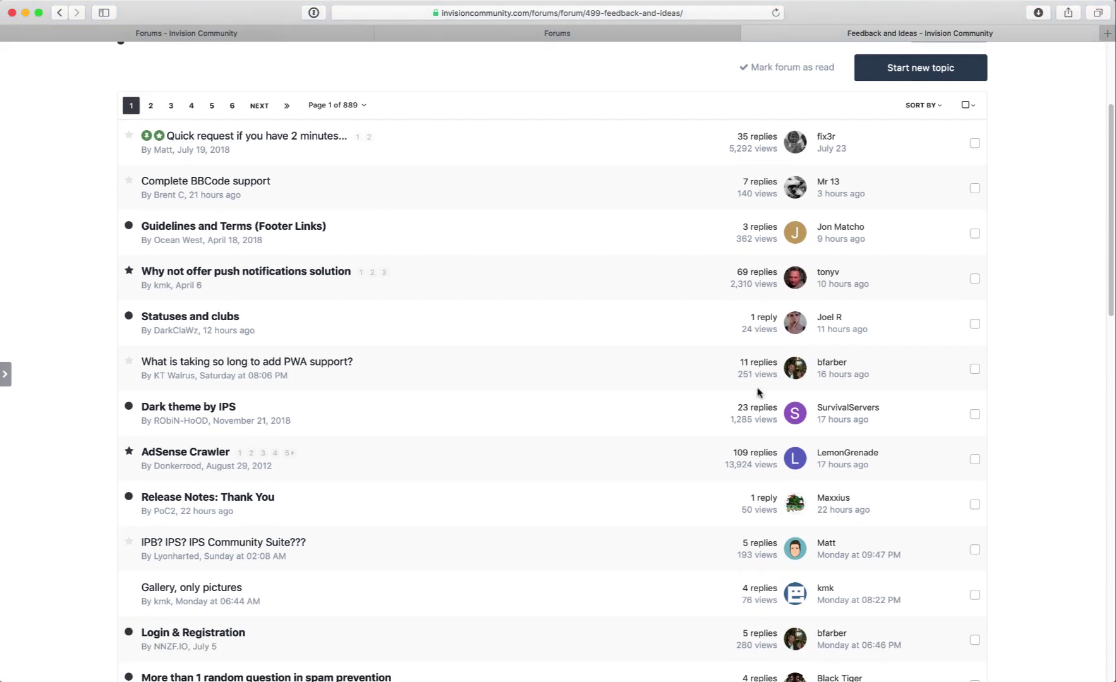
scroll(758, 392, "down", 12)
scroll(758, 415, "down", 13)
scroll(758, 426, "up", 20)
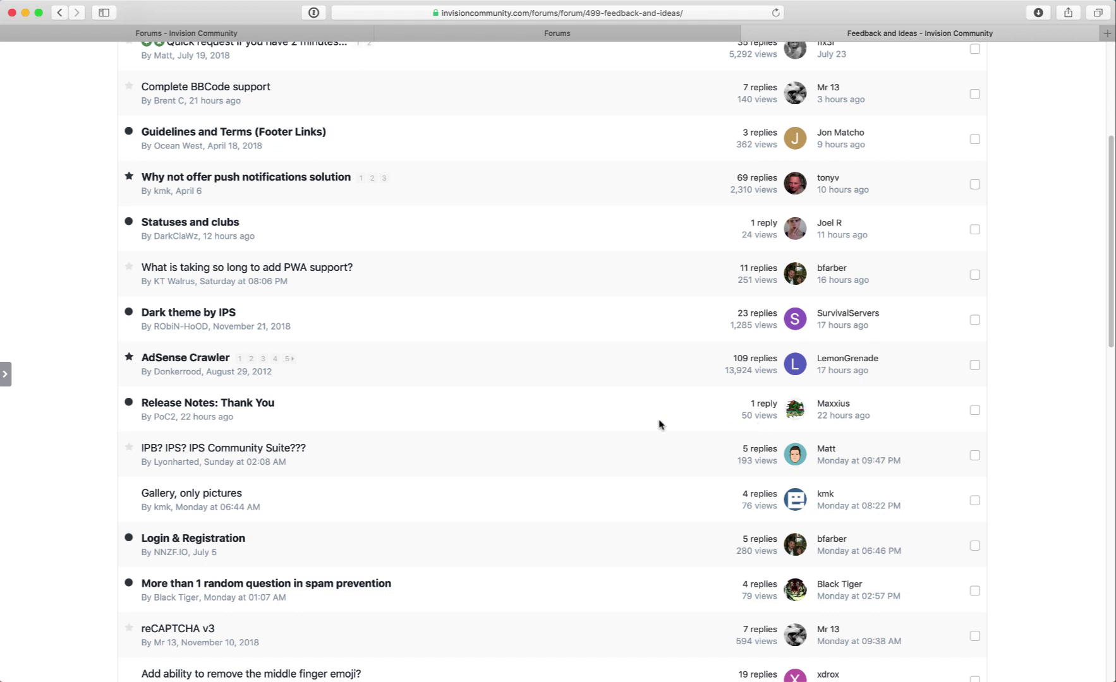
scroll(660, 436, "down", 7)
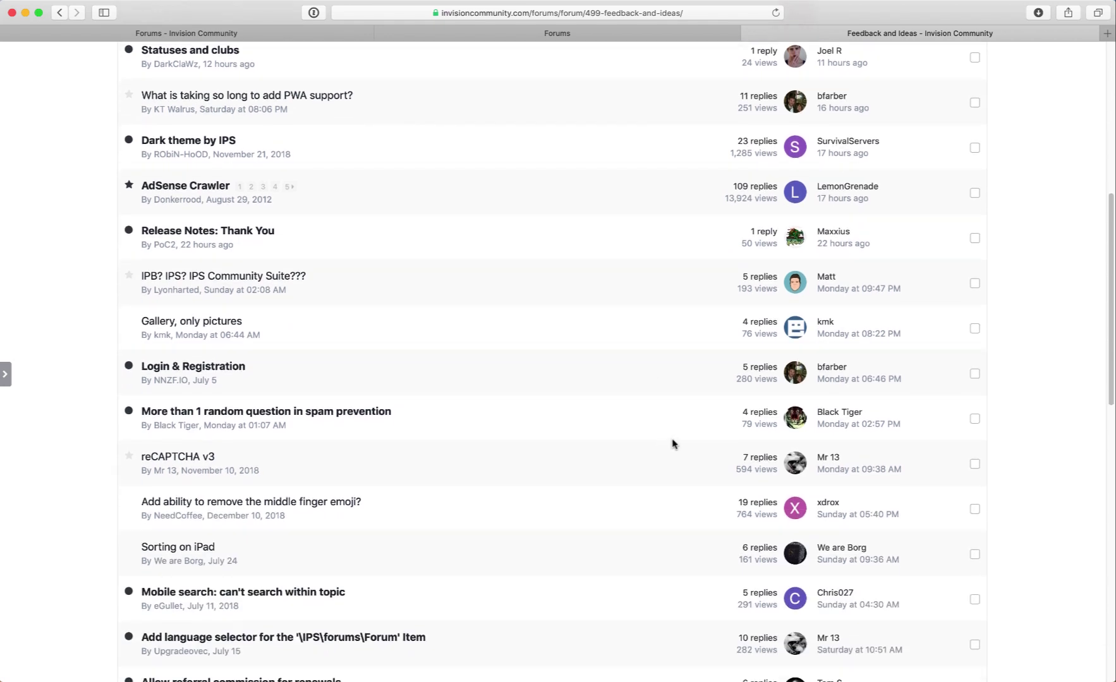
scroll(677, 452, "down", 9)
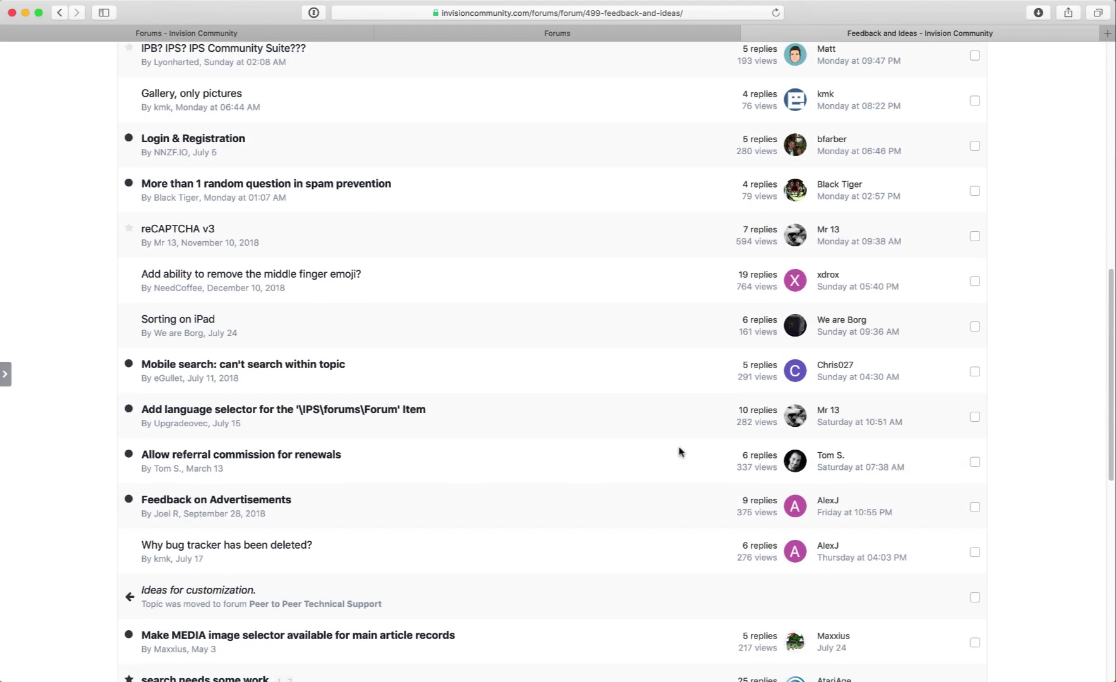
scroll(680, 451, "down", 6)
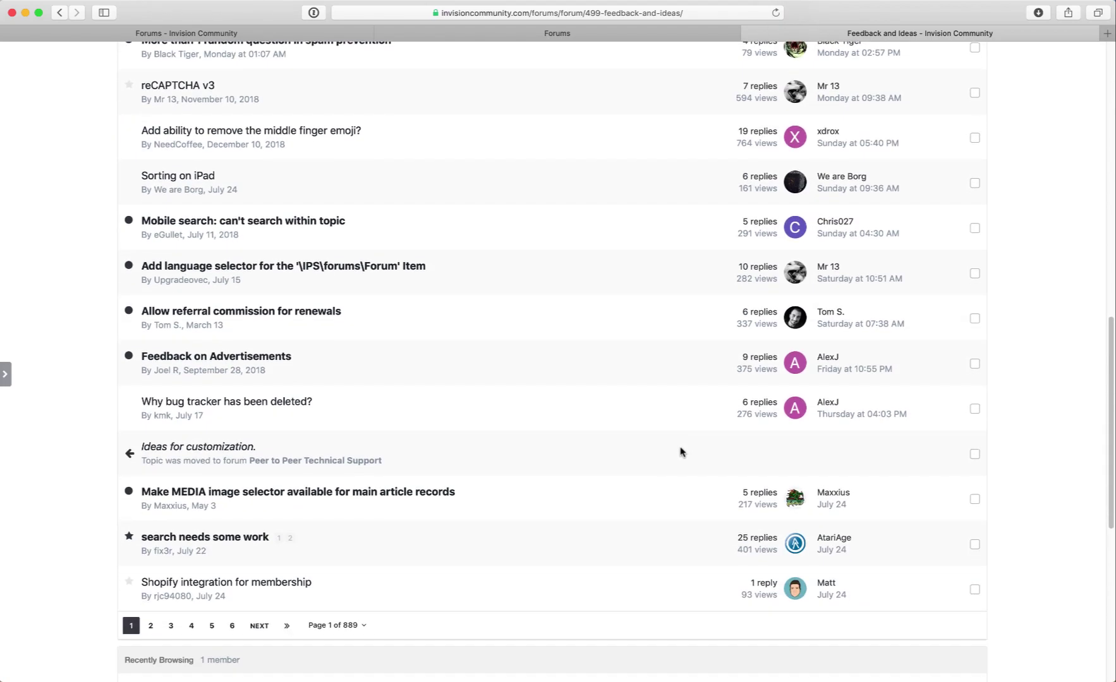
scroll(695, 461, "up", 20)
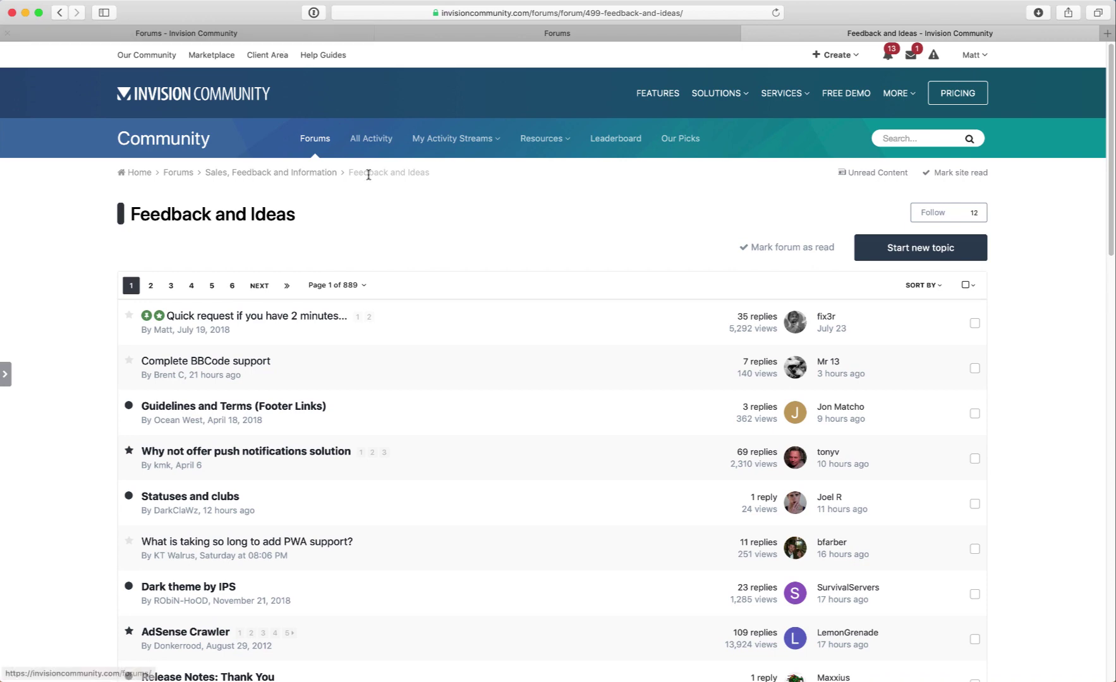
left_click(259, 34)
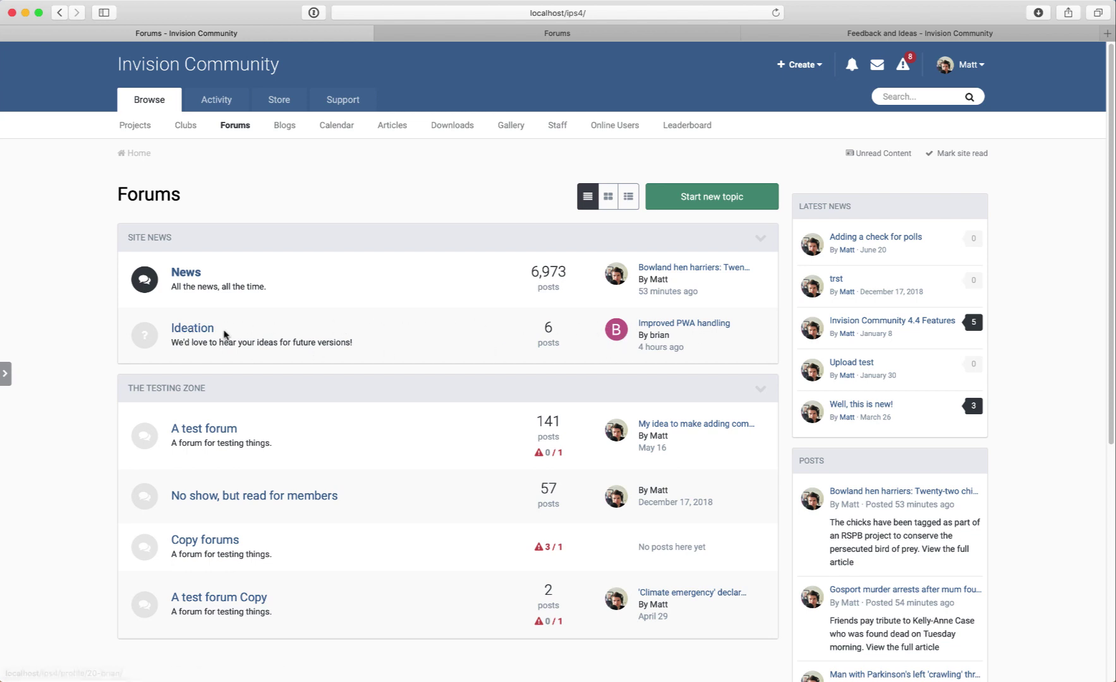
- Bring up the AdminCP Forums page listing Site News (News, Ideation) and The testing zone
left_click(465, 34)
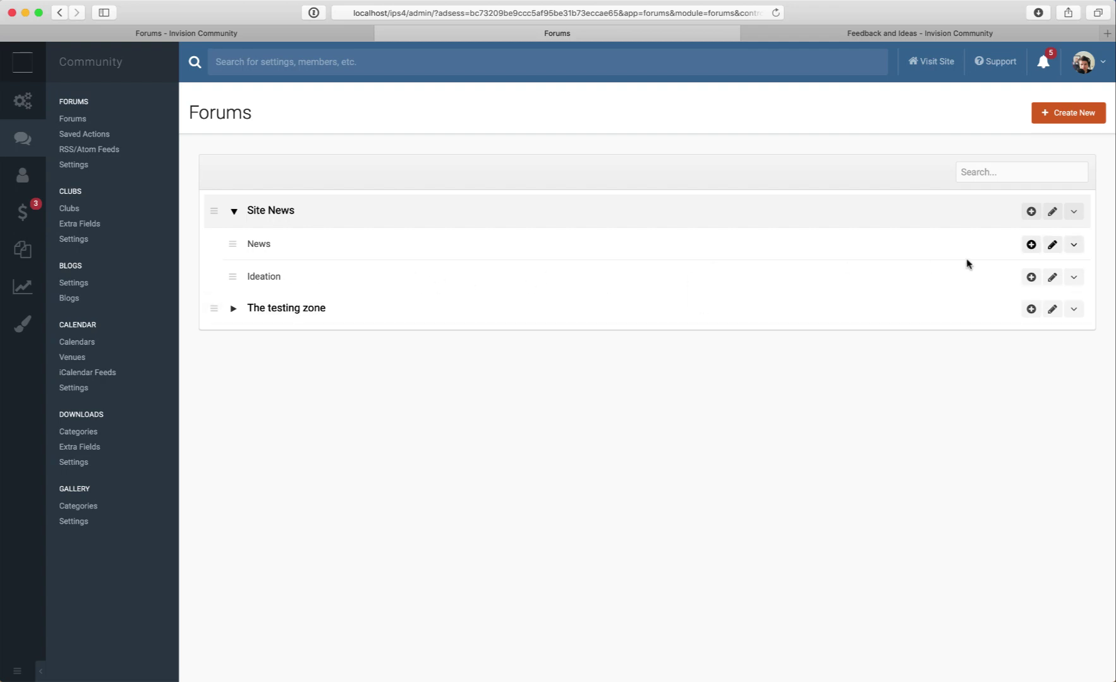
- Edit the Ideation forum, keep its Type as Questions, review display and posting settings, and save
left_click(1052, 278)
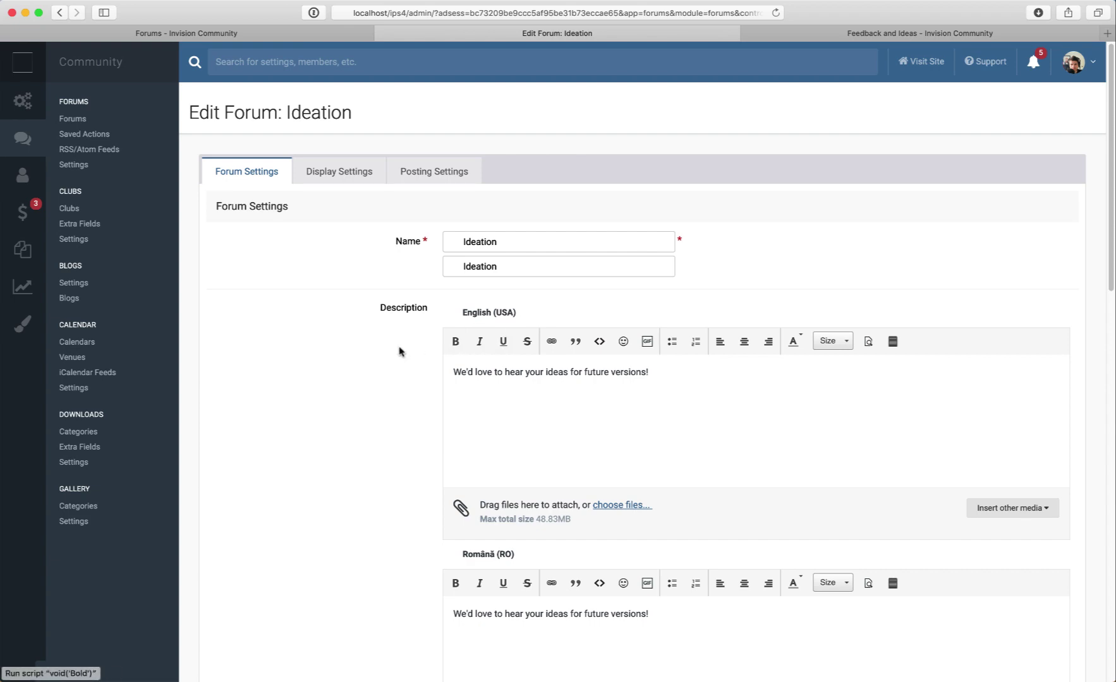
scroll(399, 351, "down", 10)
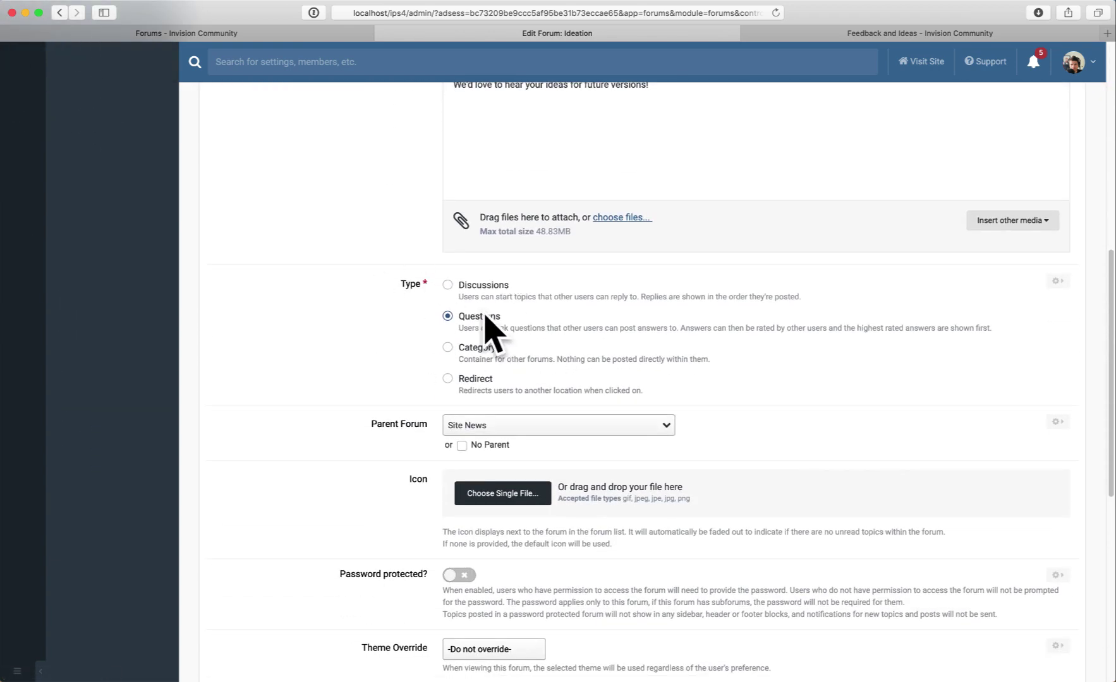
scroll(628, 331, "down", 9)
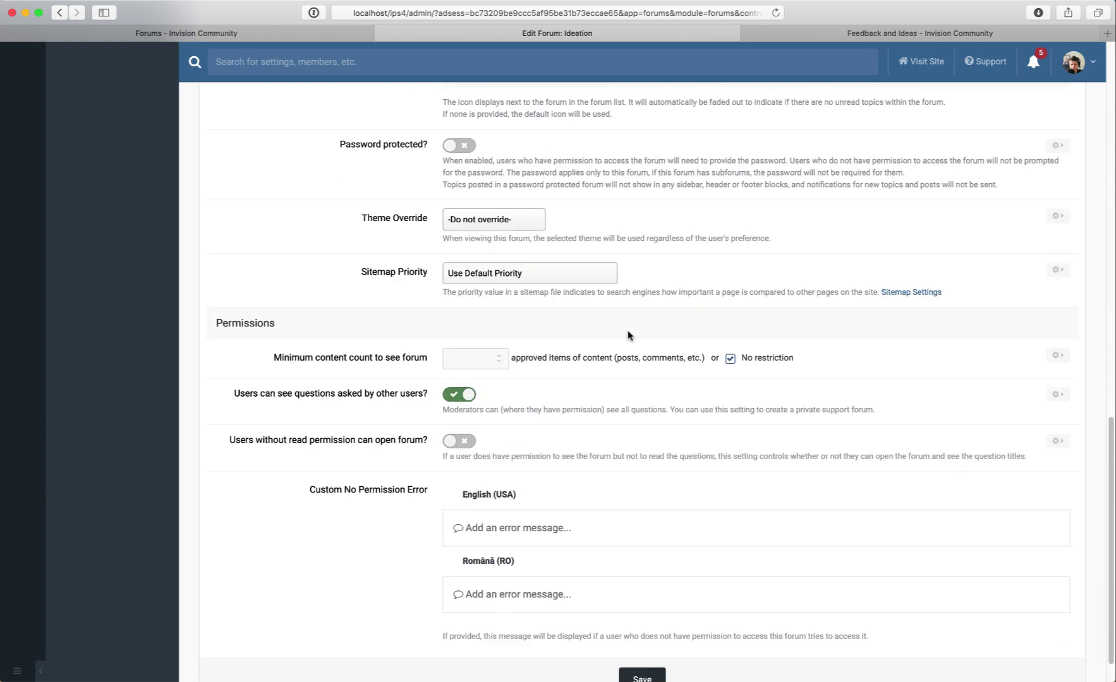
scroll(628, 341, "up", 20)
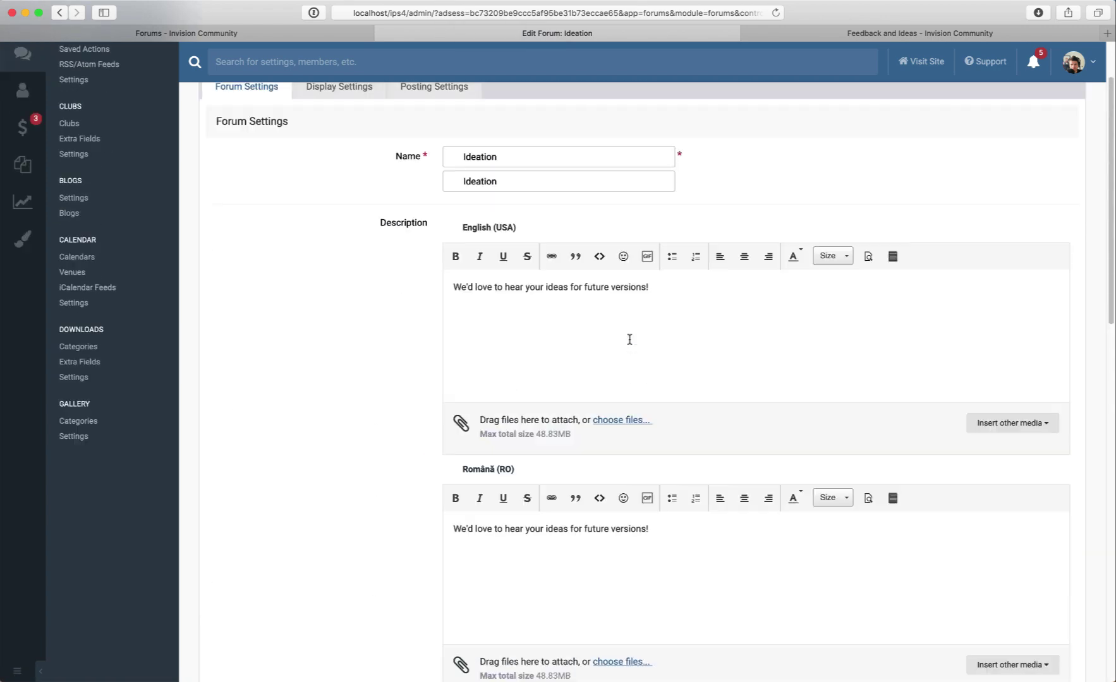
left_click(368, 176)
left_click(414, 173)
left_click(645, 594)
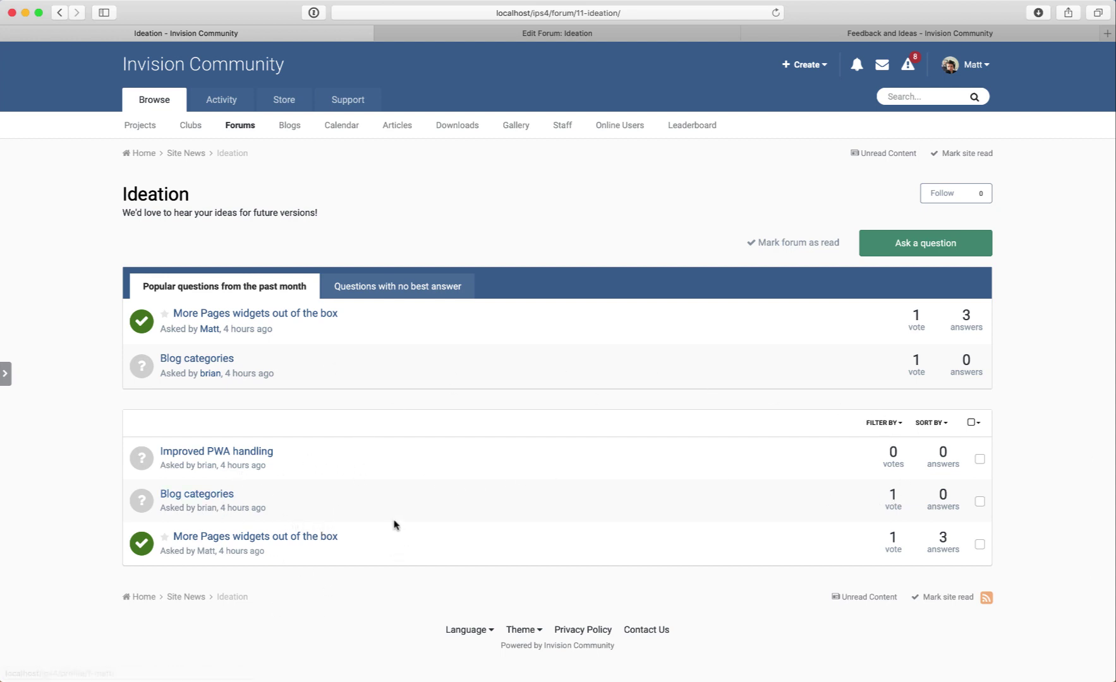
left_click(231, 539)
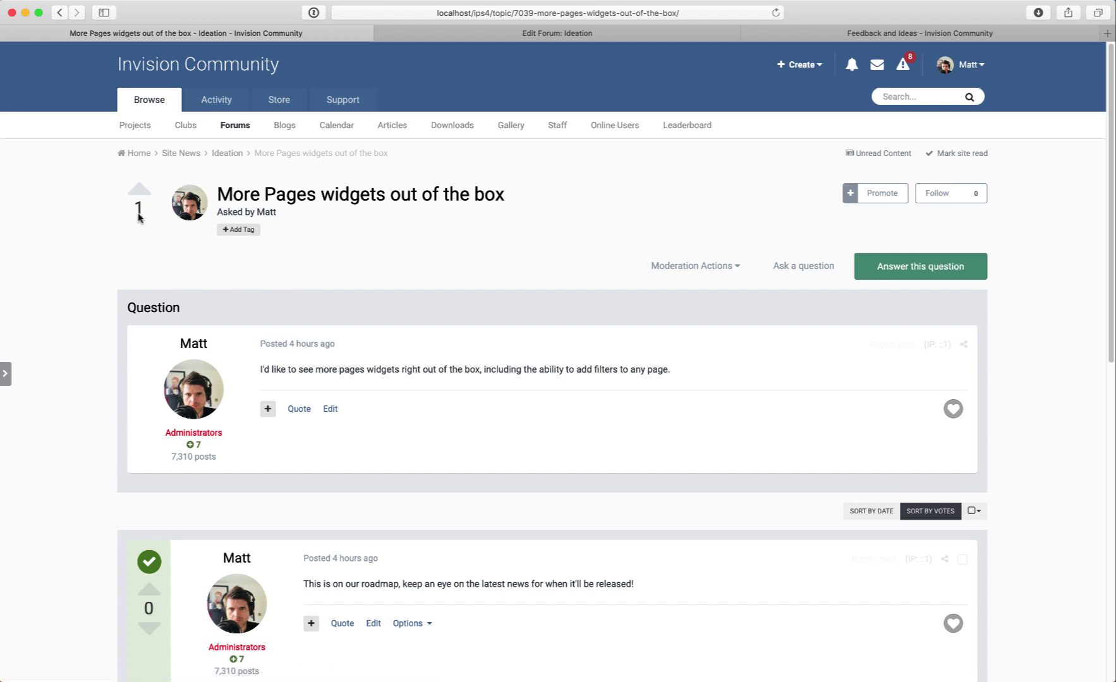
left_click(137, 192)
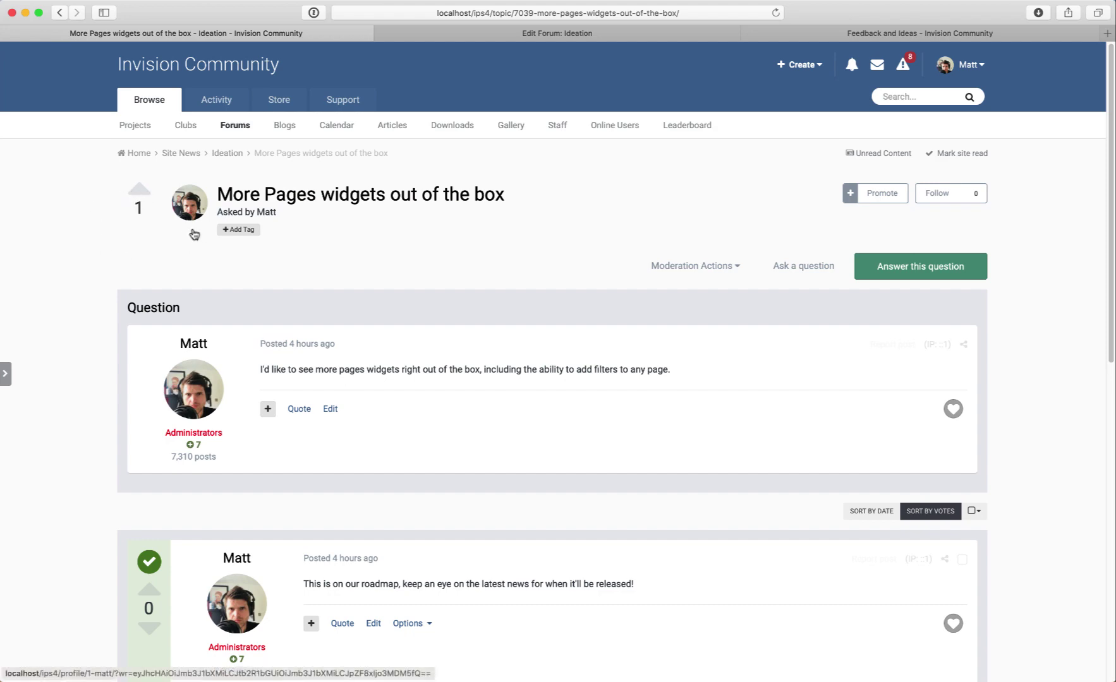
scroll(457, 352, "down", 2)
scroll(457, 351, "down", 15)
scroll(456, 351, "up", 10)
scroll(455, 355, "up", 3)
scroll(456, 355, "down", 5)
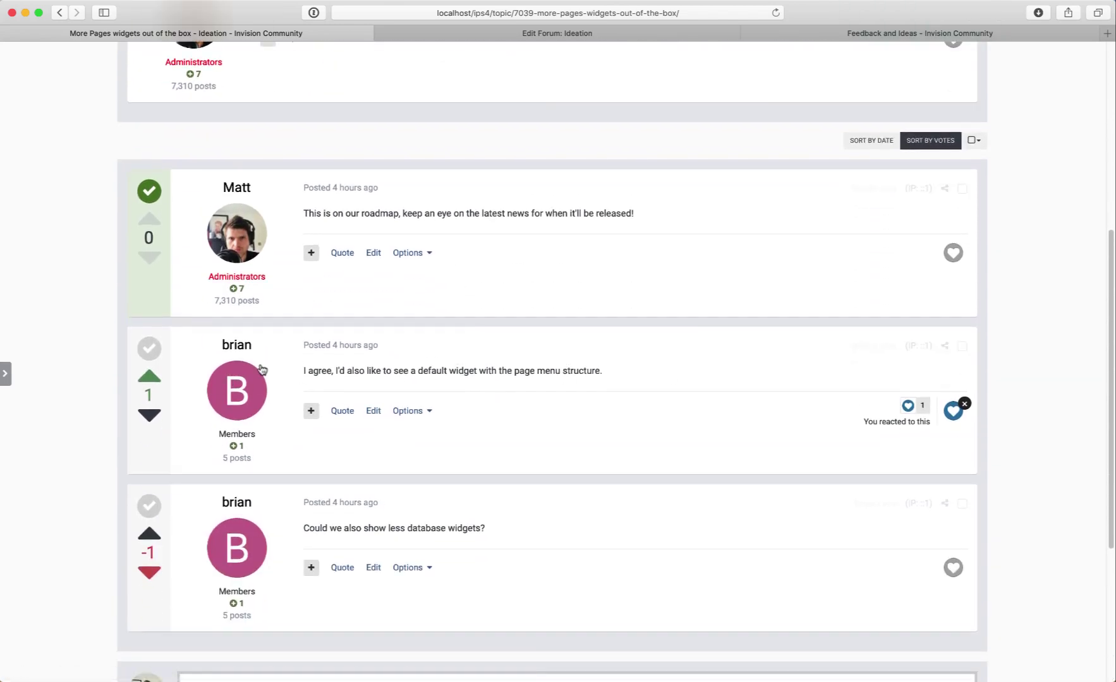
scroll(743, 398, "up", 2)
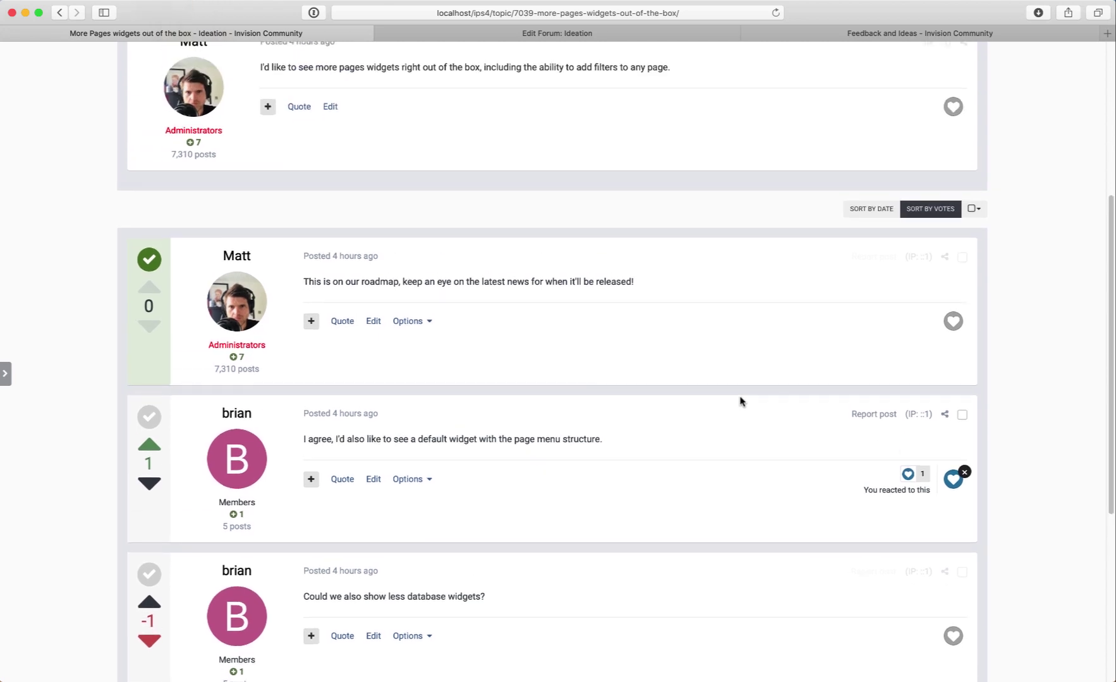
scroll(740, 399, "down", 3)
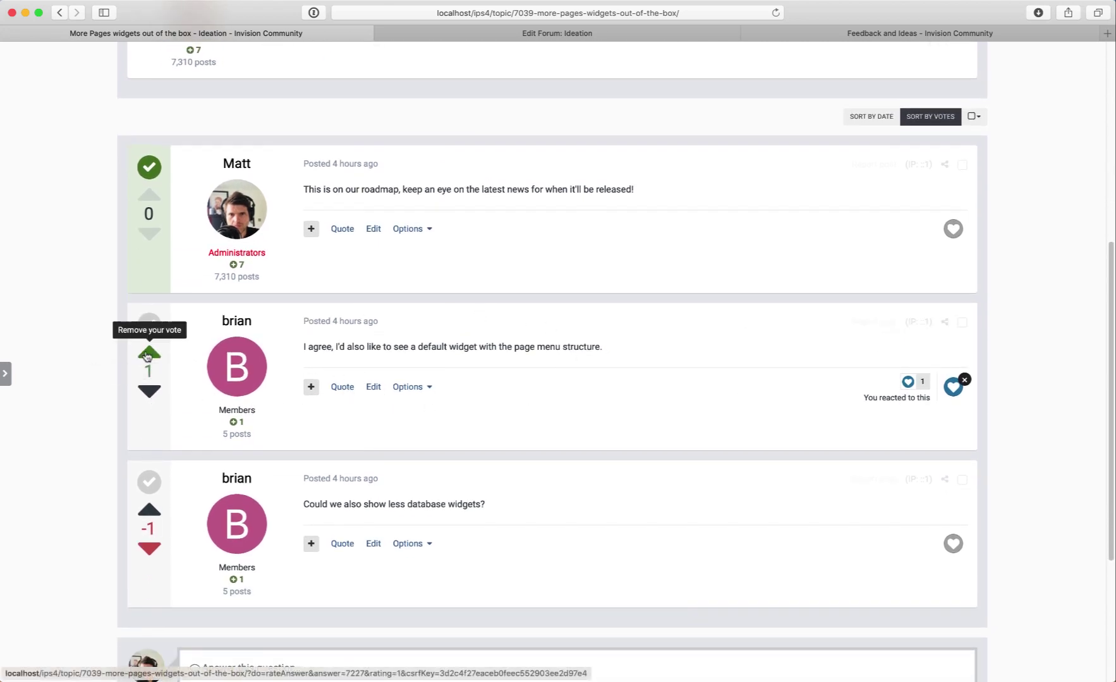
scroll(457, 399, "up", 8)
scroll(456, 396, "up", 8)
scroll(405, 303, "down", 7)
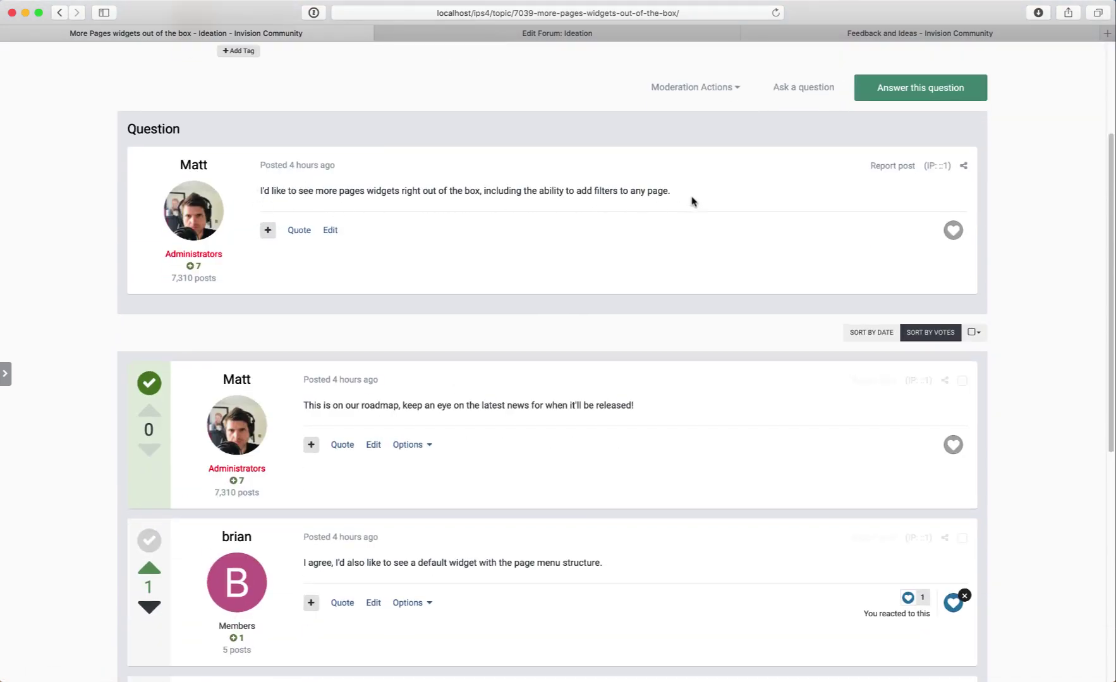
scroll(498, 336, "down", 3)
scroll(592, 416, "down", 1)
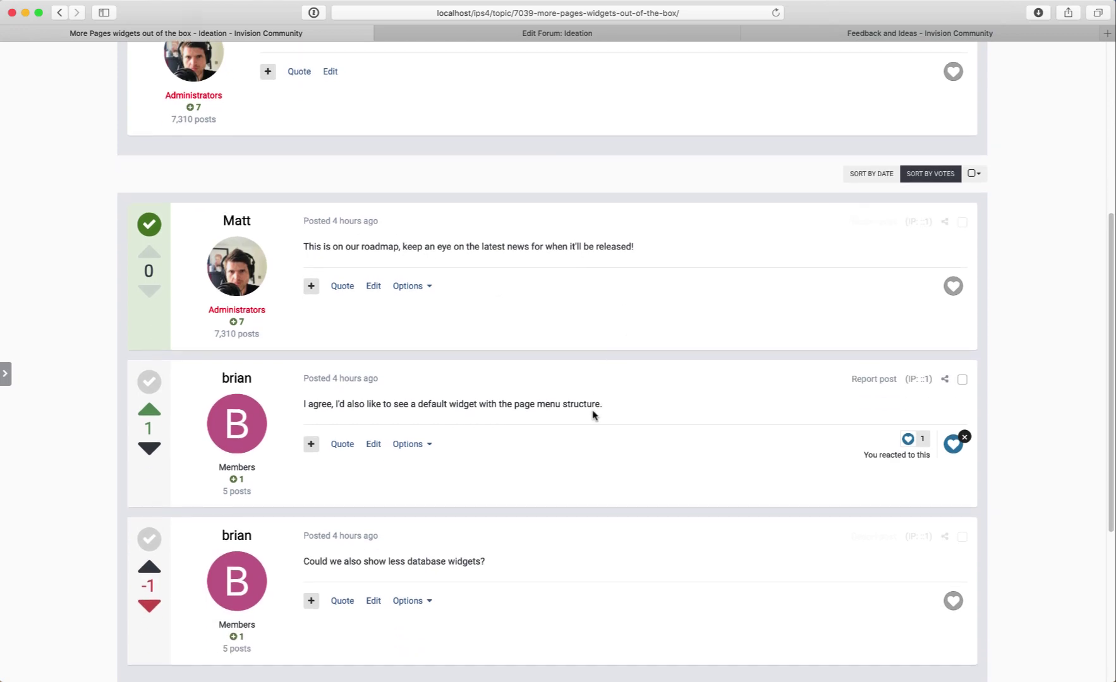
scroll(594, 421, "down", 2)
scroll(554, 424, "down", 1)
scroll(499, 379, "down", 1)
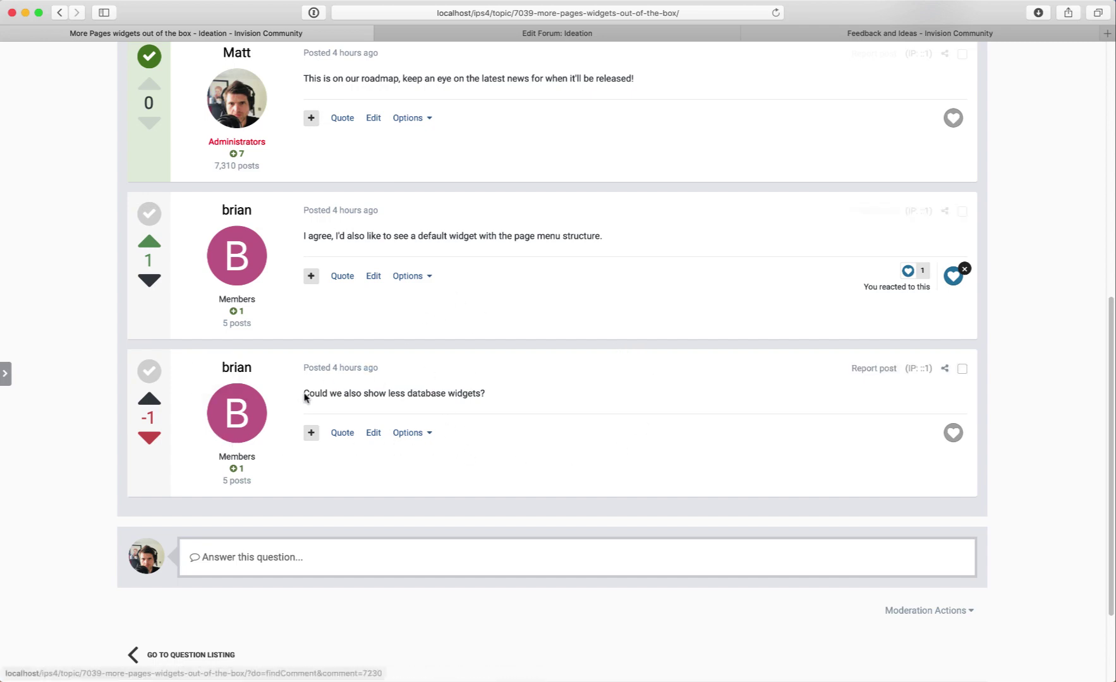
scroll(407, 452, "up", 5)
scroll(406, 452, "down", 5)
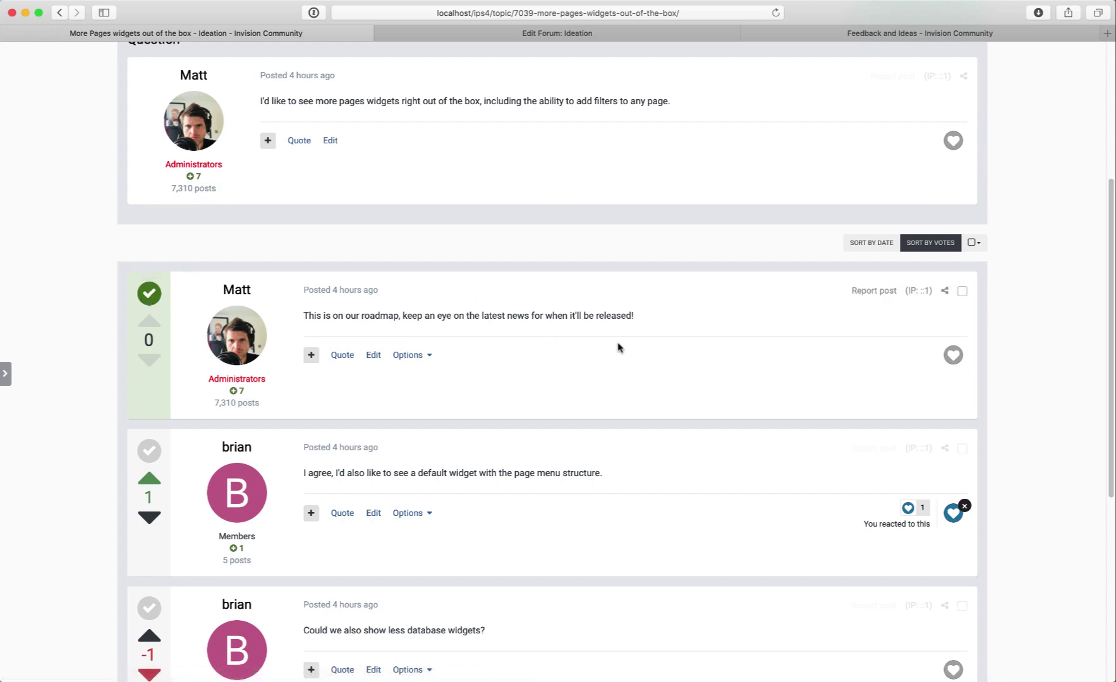
scroll(618, 347, "down", 5)
scroll(592, 304, "up", 3)
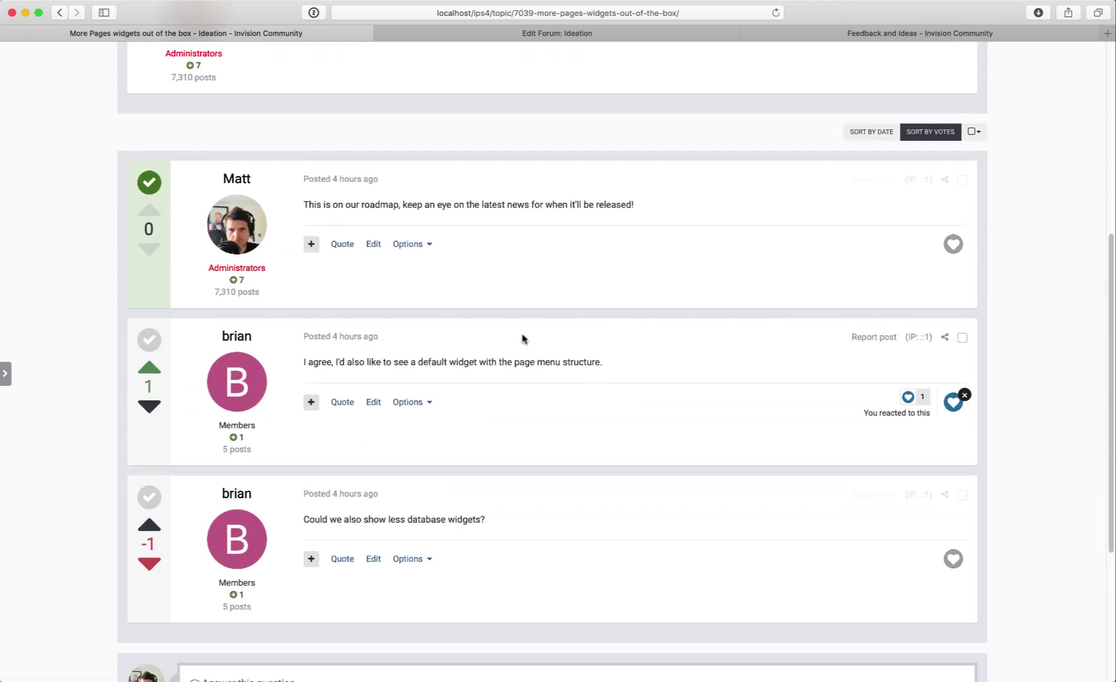
scroll(522, 339, "down", 4)
scroll(613, 367, "up", 7)
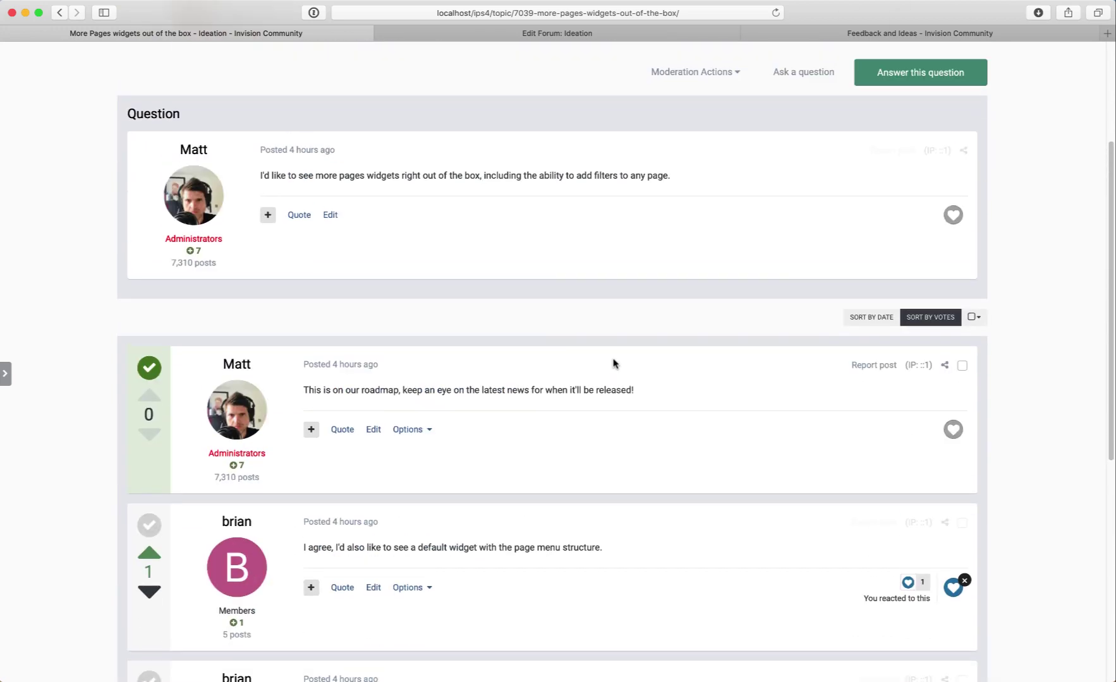
scroll(607, 364, "up", 4)
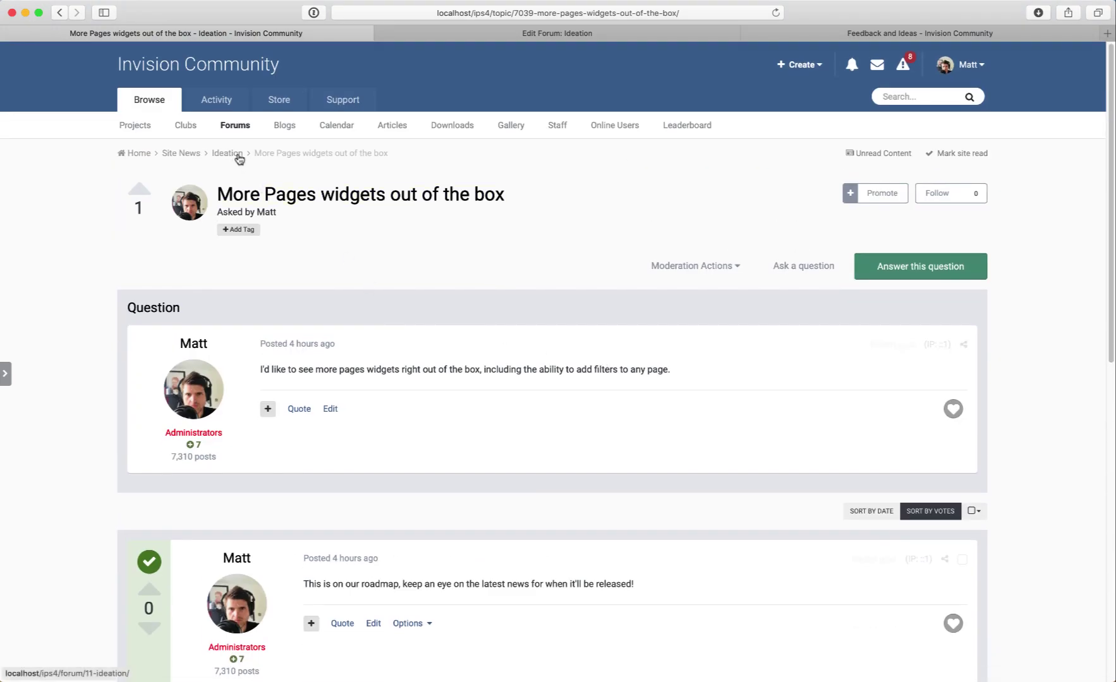
- Back in the Ideation listing, view 'Questions with no best answer', then 'Popular questions' again
left_click(235, 155)
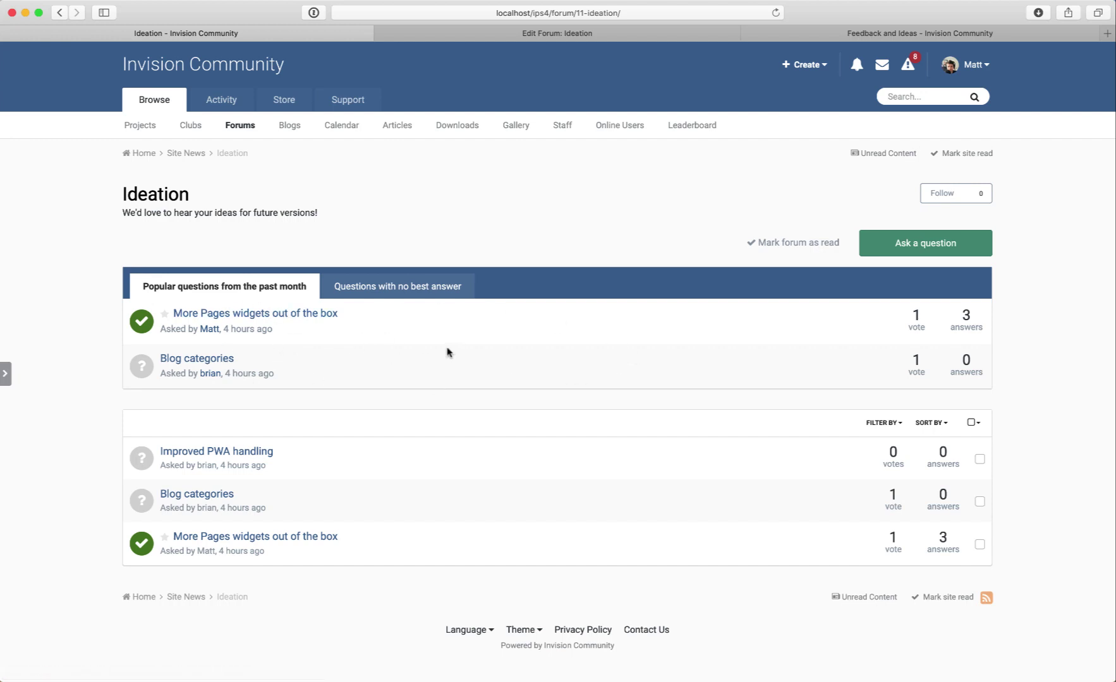
left_click(451, 293)
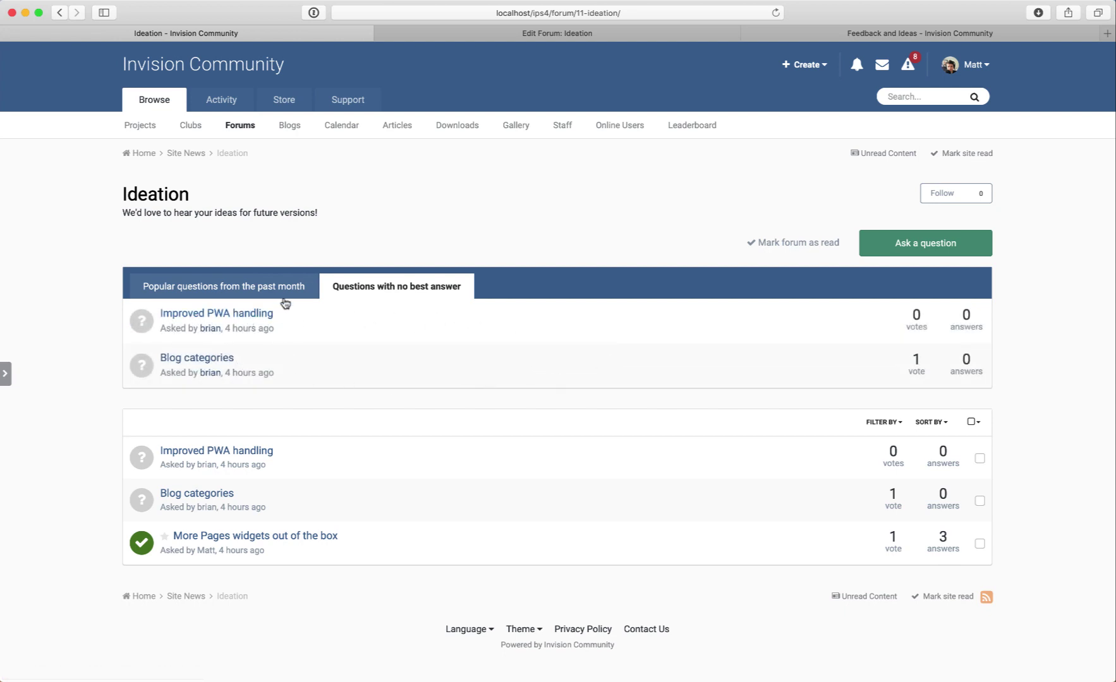
left_click(136, 289)
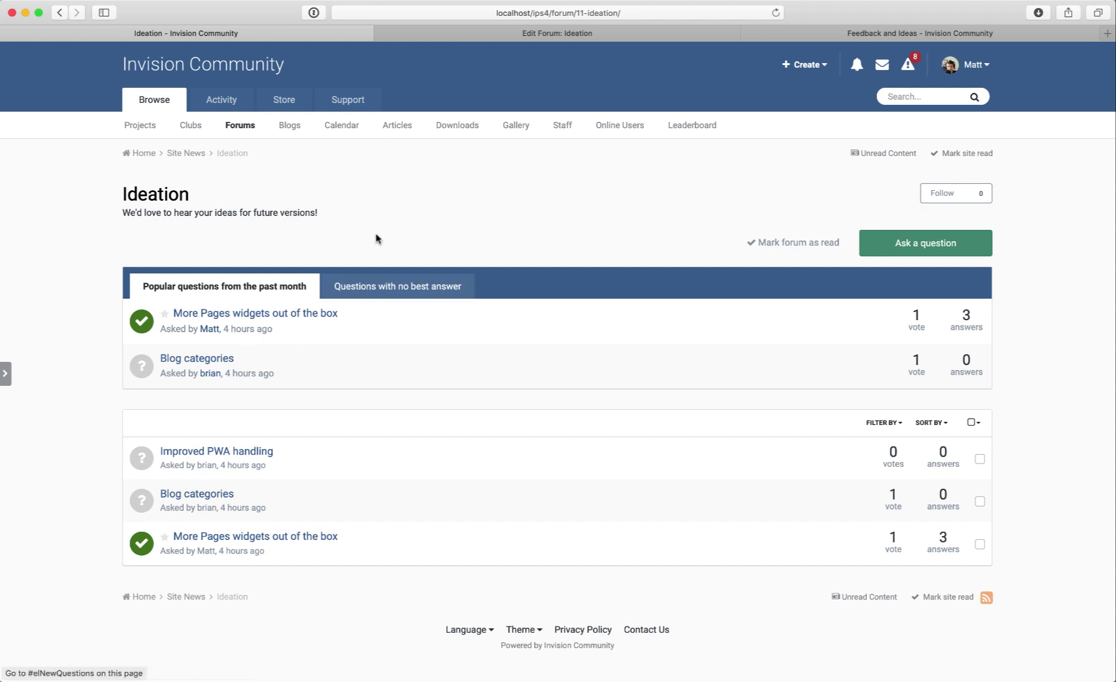
- Enable and save Quick Translating under Languages > Translation Tools, then return to the Ideation tab
left_click(535, 39)
mouse_move(23, 324)
left_click(79, 267)
left_click(950, 113)
left_click(422, 137)
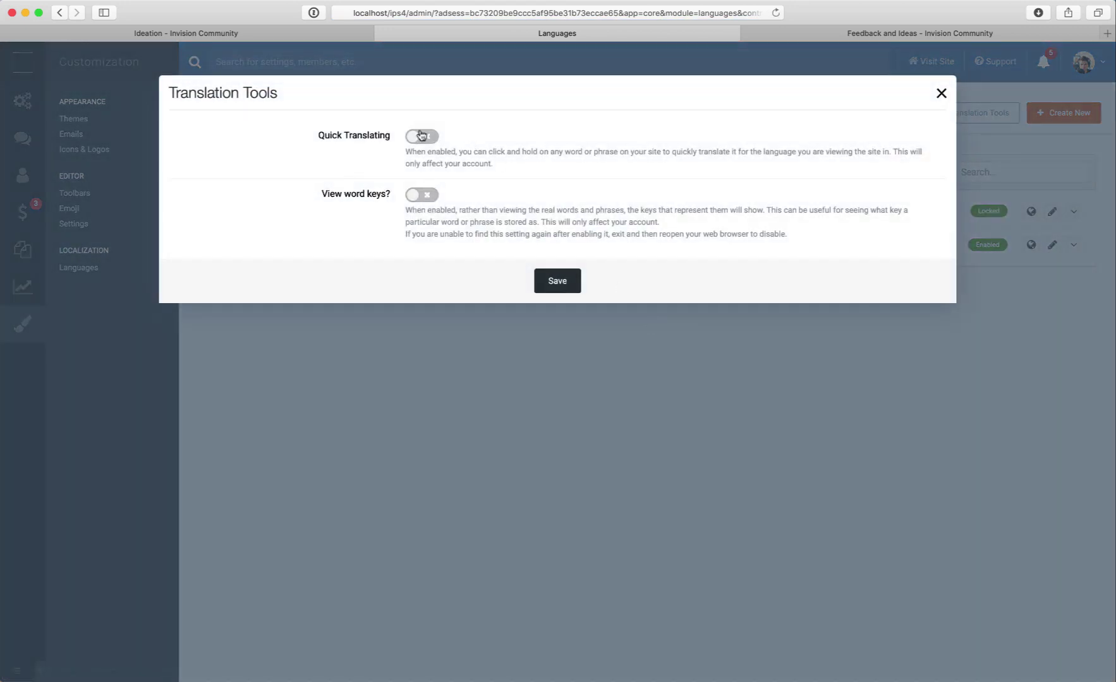
left_click(559, 282)
key("ctrl+shift+Tab")
- Reload the forum and rename the popular tab to 'Popular ideas from the past month'
key("super+r")
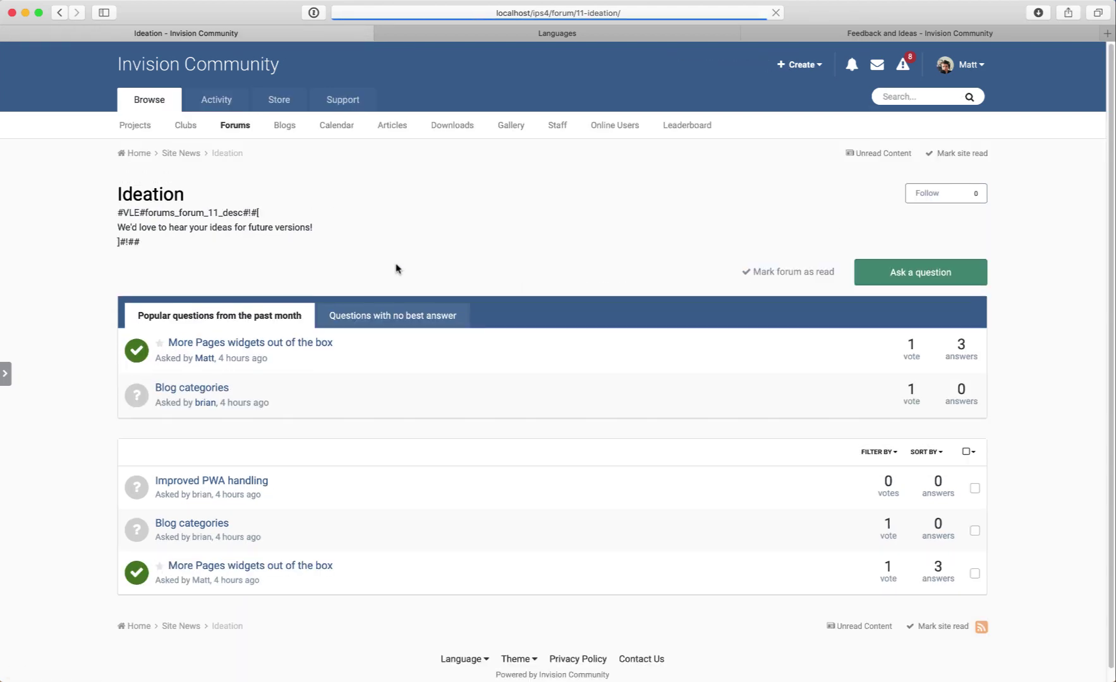
left_click(241, 321)
left_click(210, 317)
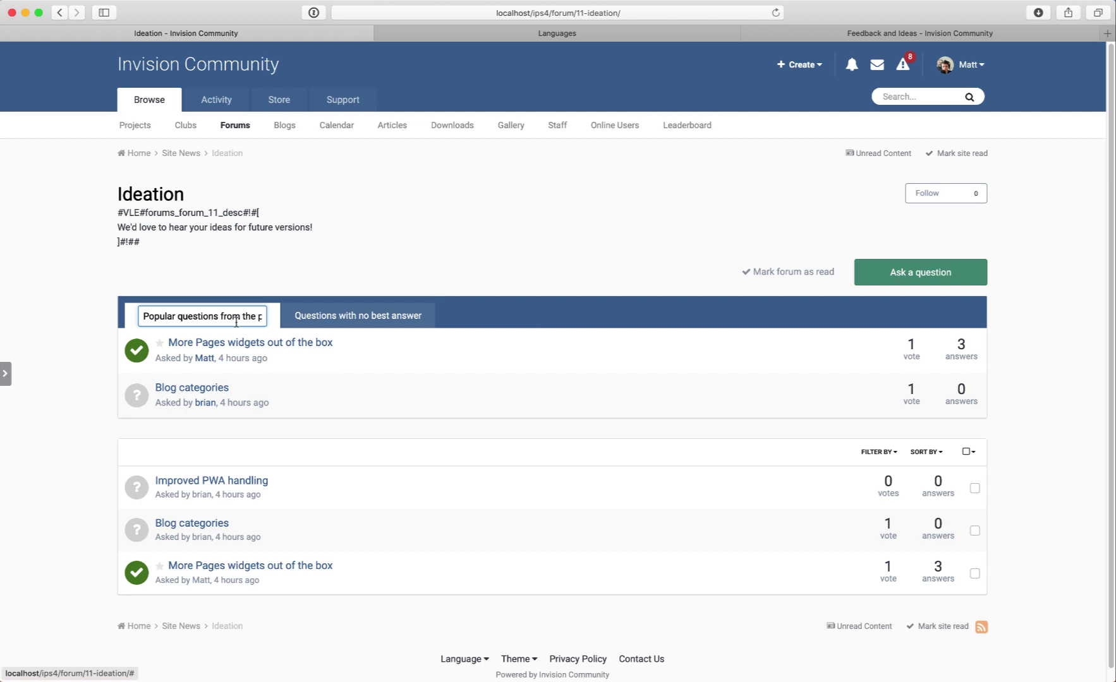
double_click(214, 319)
type("ideas")
key("Tab")
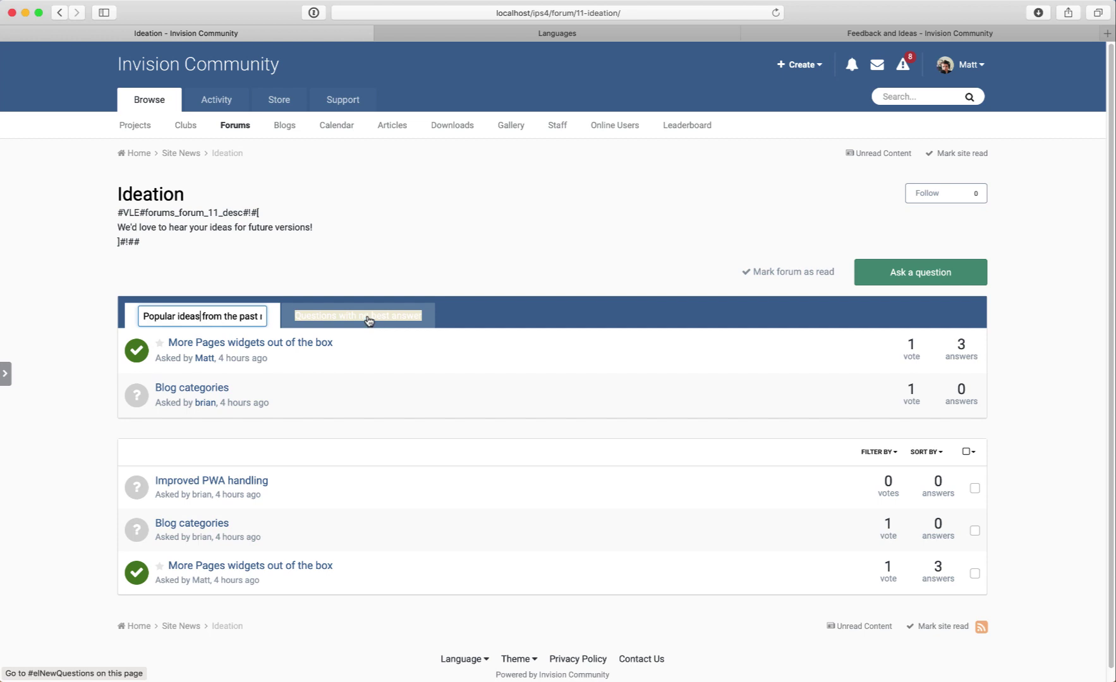
- Rename the 'Questions with no best answer' tab to 'Ideas with no best answer'
left_click(368, 320)
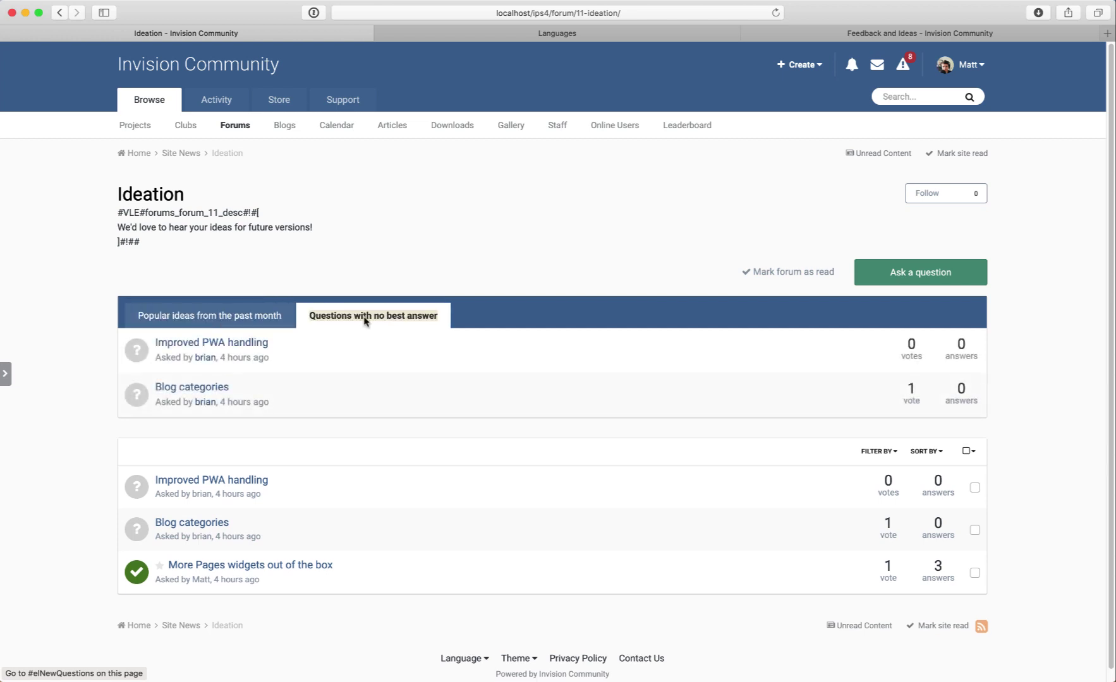
left_click(365, 321)
double_click(337, 320)
type("Ideas")
left_click(356, 340)
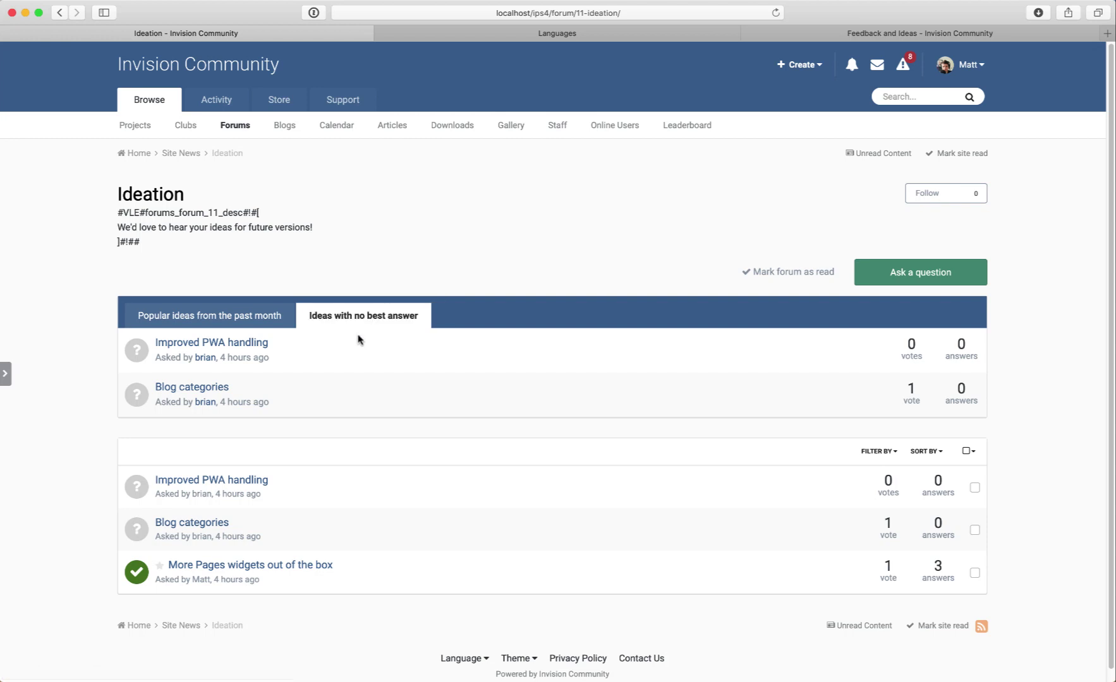
- Rename the 'Ask a question' button to 'Submit a feature request'
left_click(937, 278)
double_click(902, 274)
key("BackSpace")
key("BackSpace")
key("BackSpace")
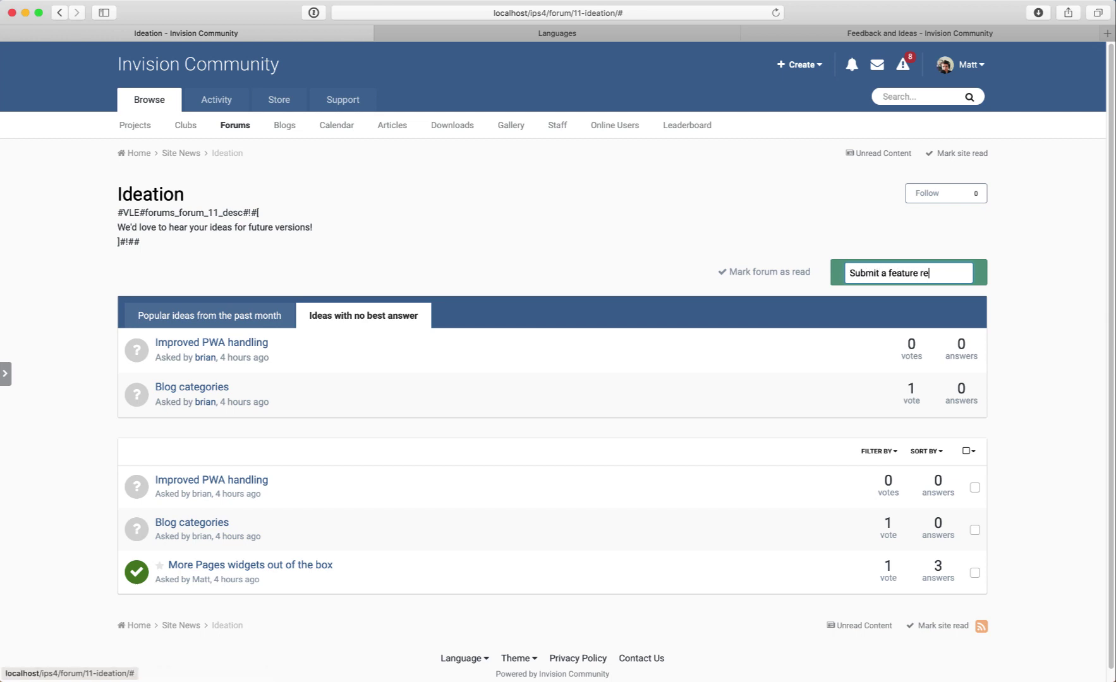
key("Return")
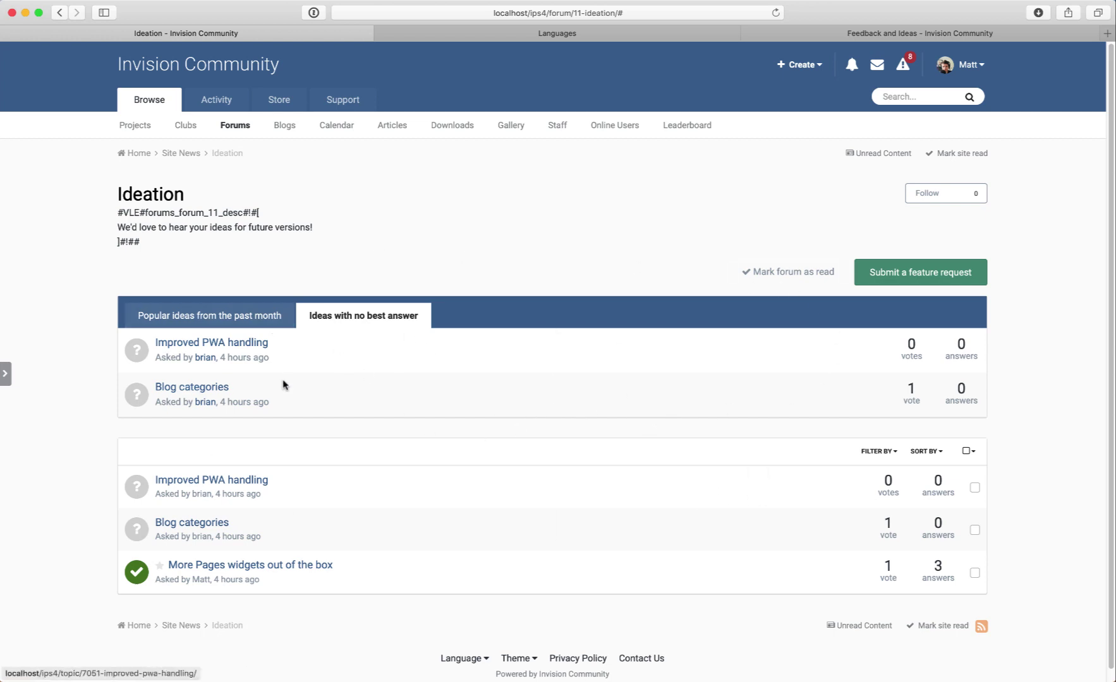
- Disable and save Quick Translating in Translation Tools, then go back to the Ideation forum tab
left_click(657, 34)
left_click(972, 115)
left_click(422, 137)
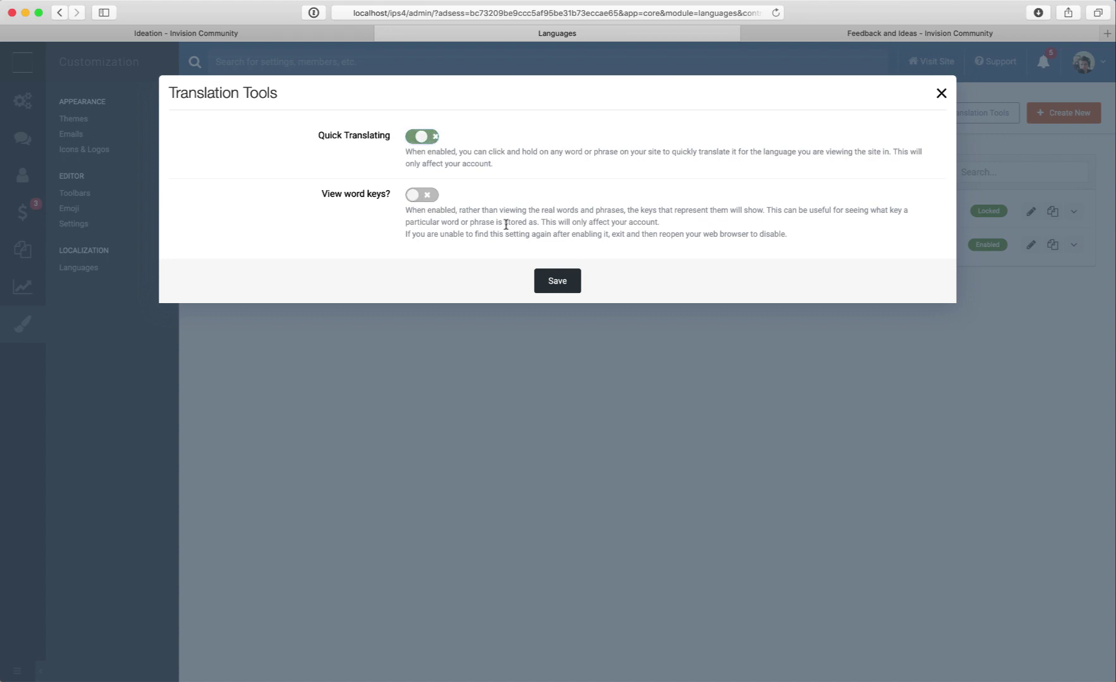
left_click(556, 281)
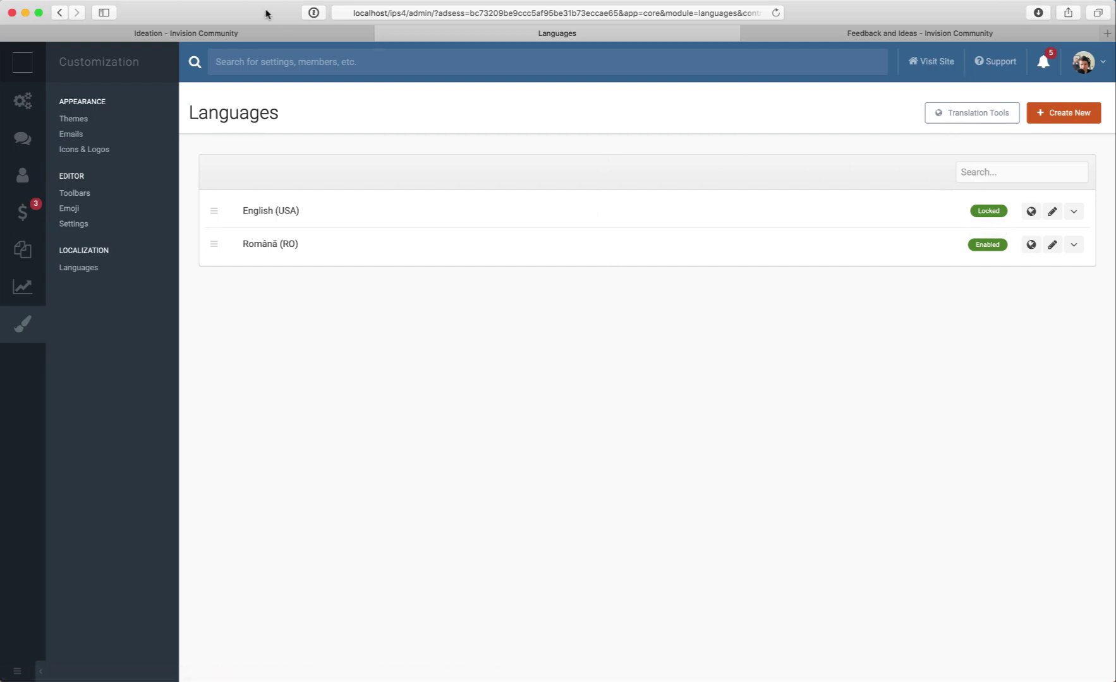
left_click(297, 32)
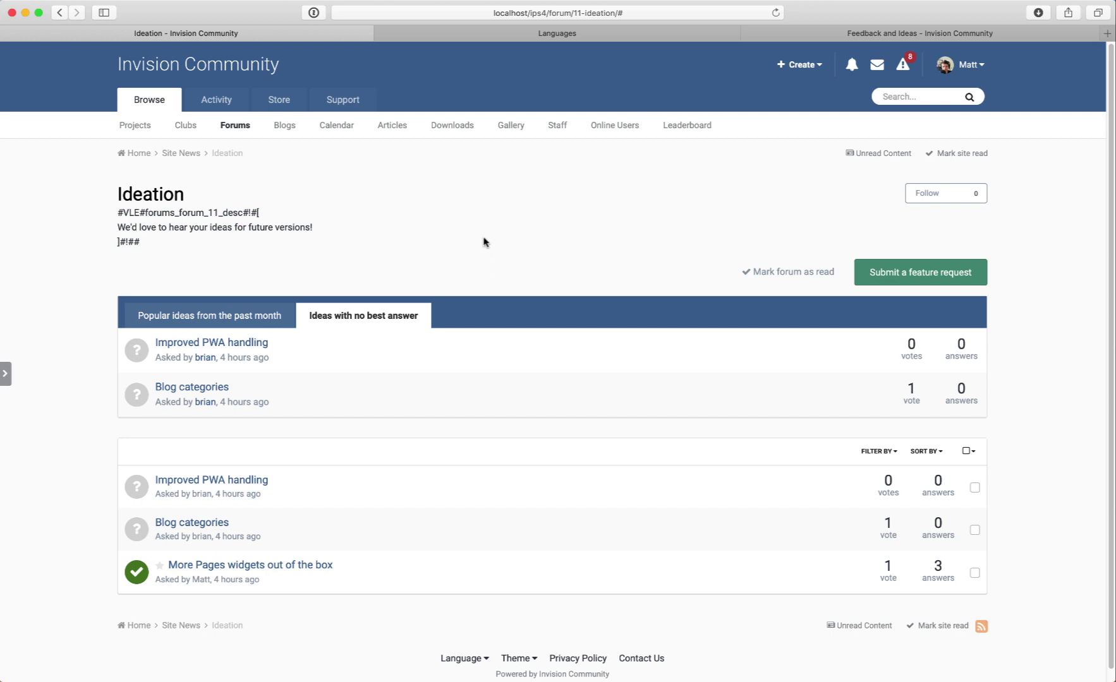
- Reload Ideation, check the new labels on the 'More Pages widgets out of the box' topic, then return
key("super+r")
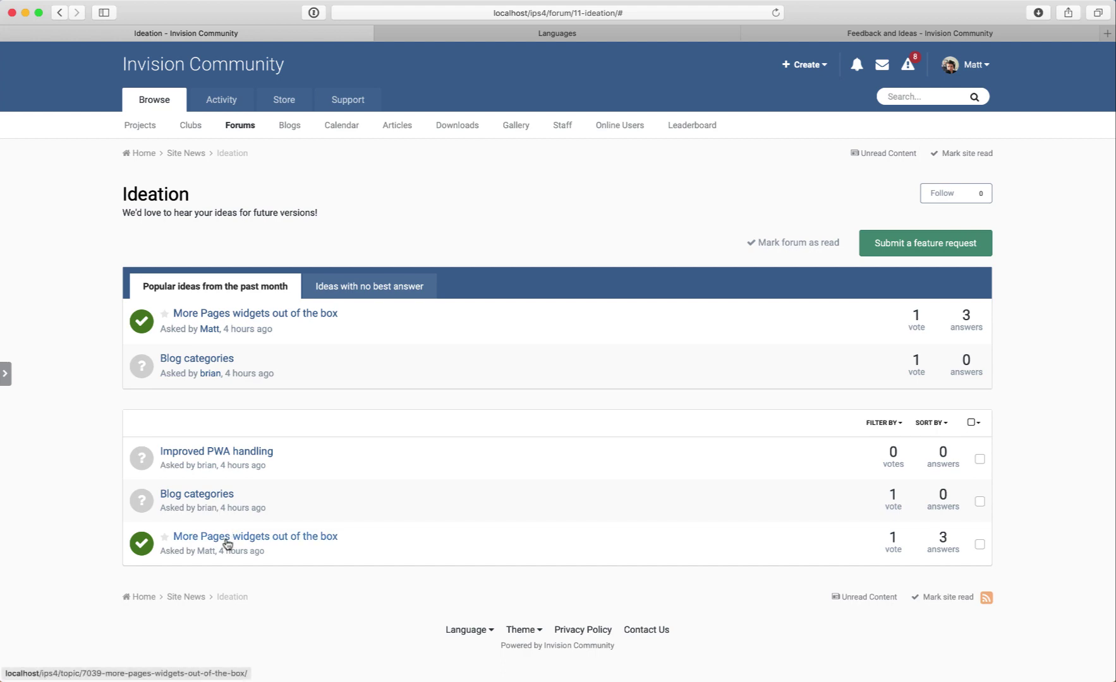
left_click(314, 536)
scroll(379, 508, "down", 10)
scroll(379, 502, "up", 10)
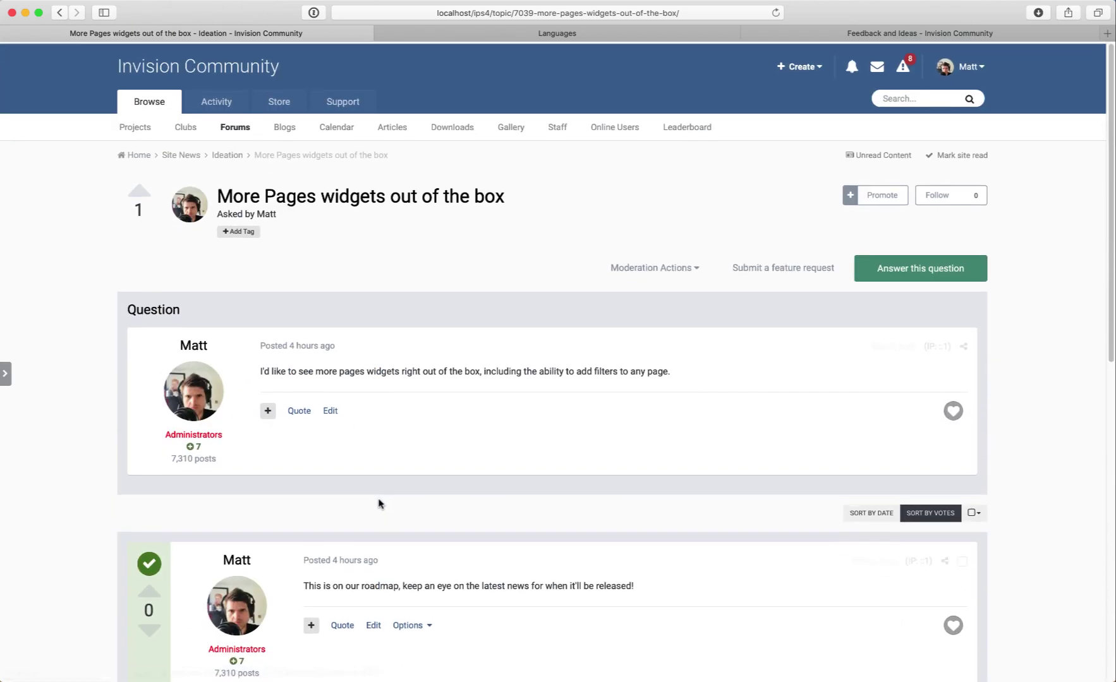
left_click(229, 154)
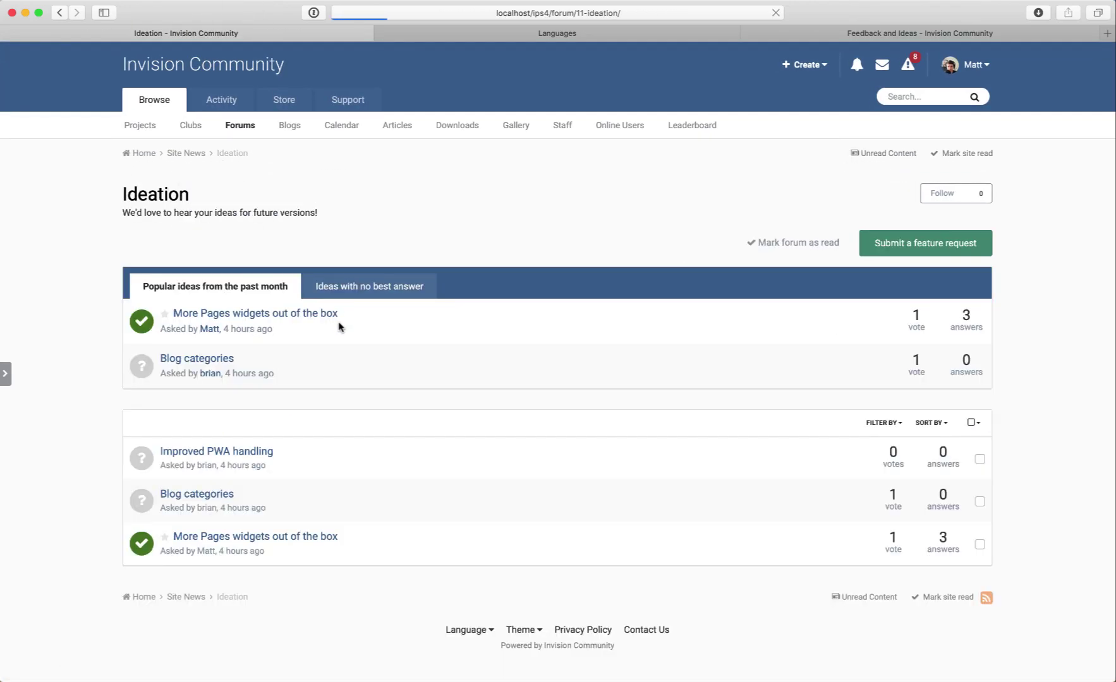